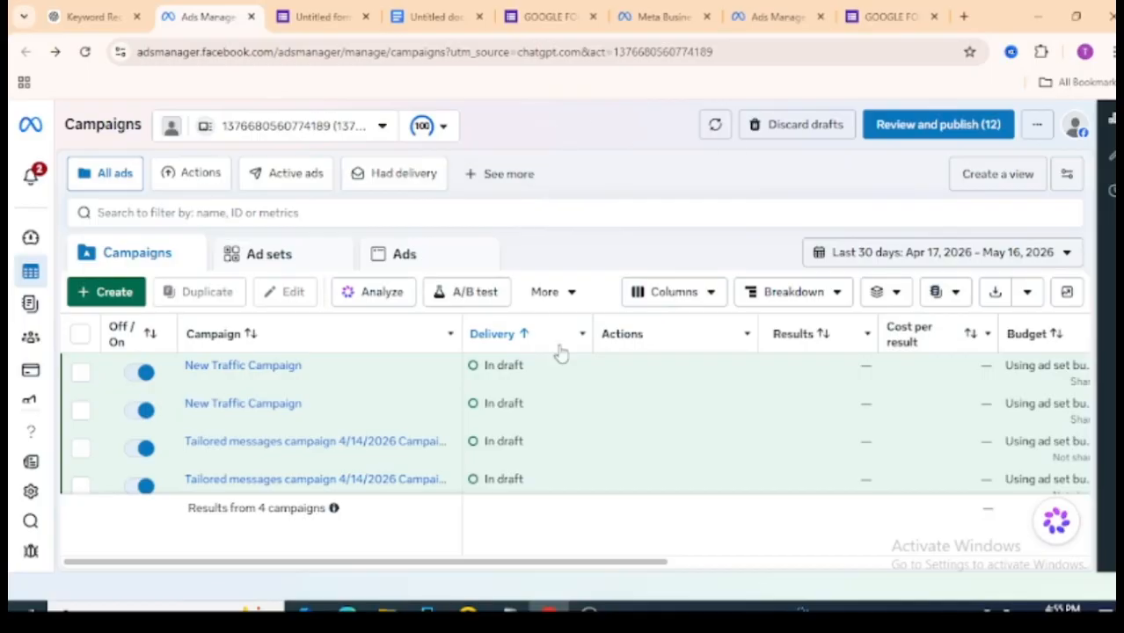
Search Google for "facebook ads manager" in a new browser tab.
left_click(428, 174)
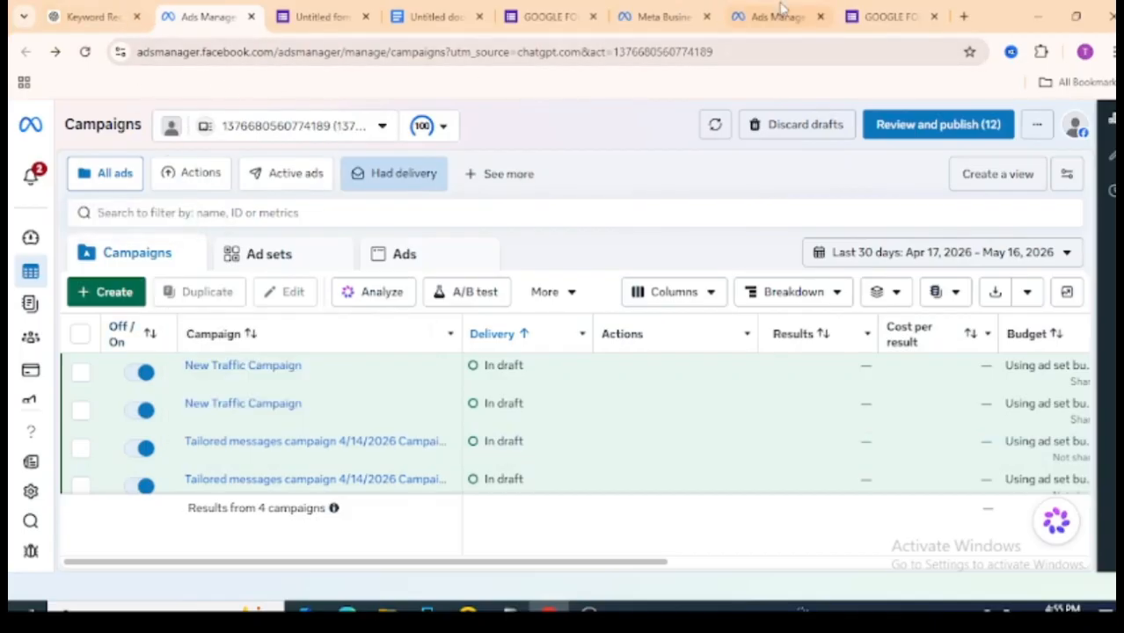
left_click(965, 18)
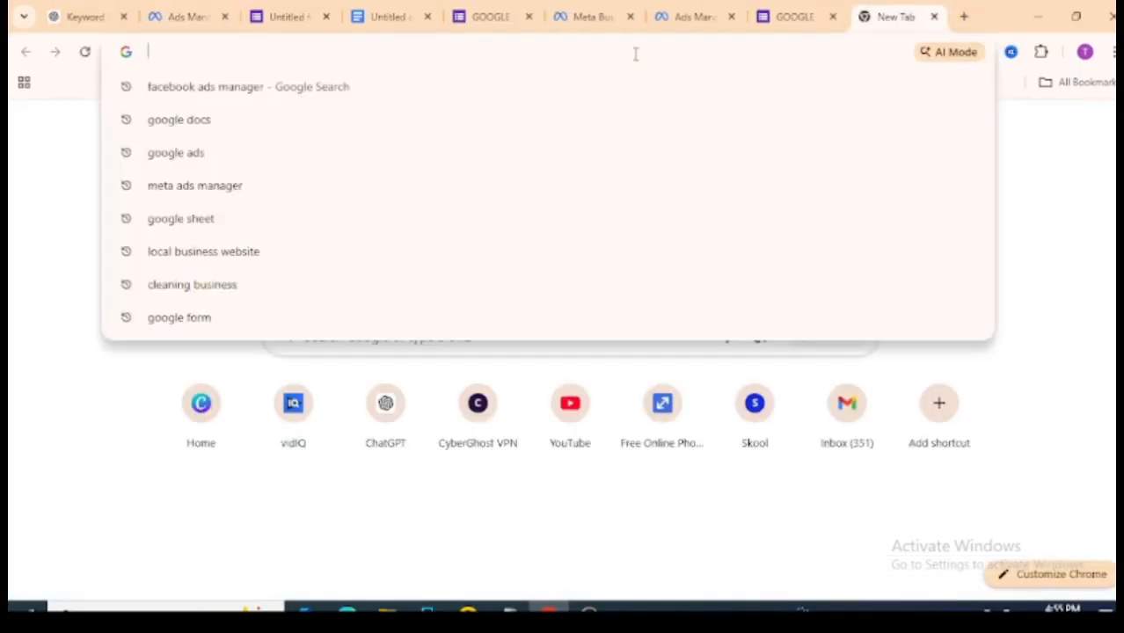
type("ads")
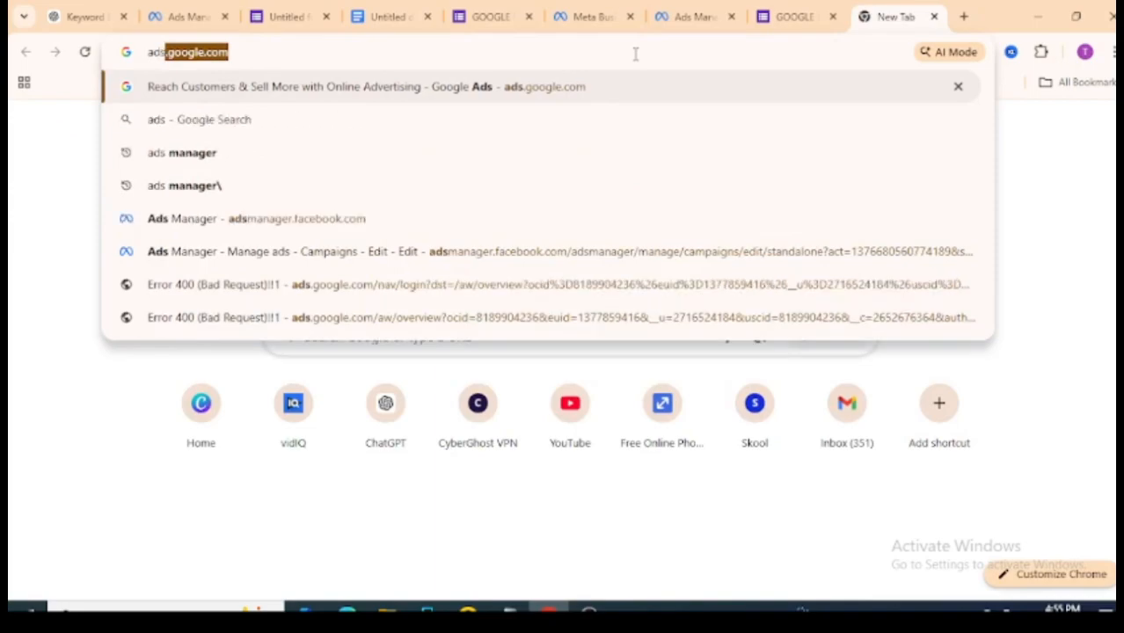
key("BackSpace")
key("BackSpace")
key("BackSpace")
key("BackSpace")
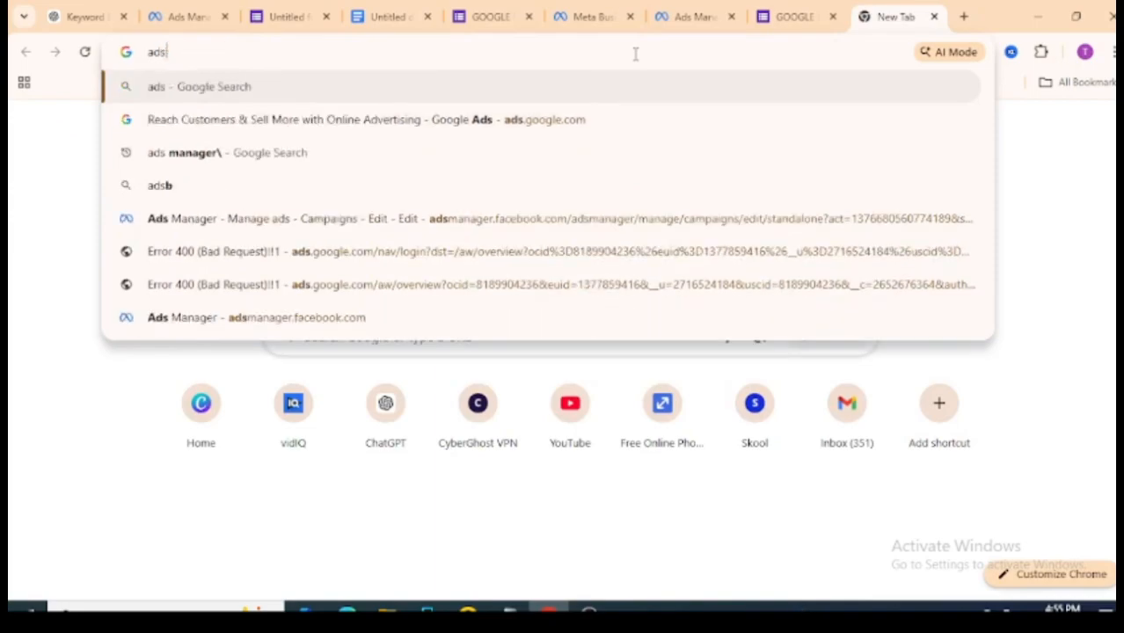
type("fac")
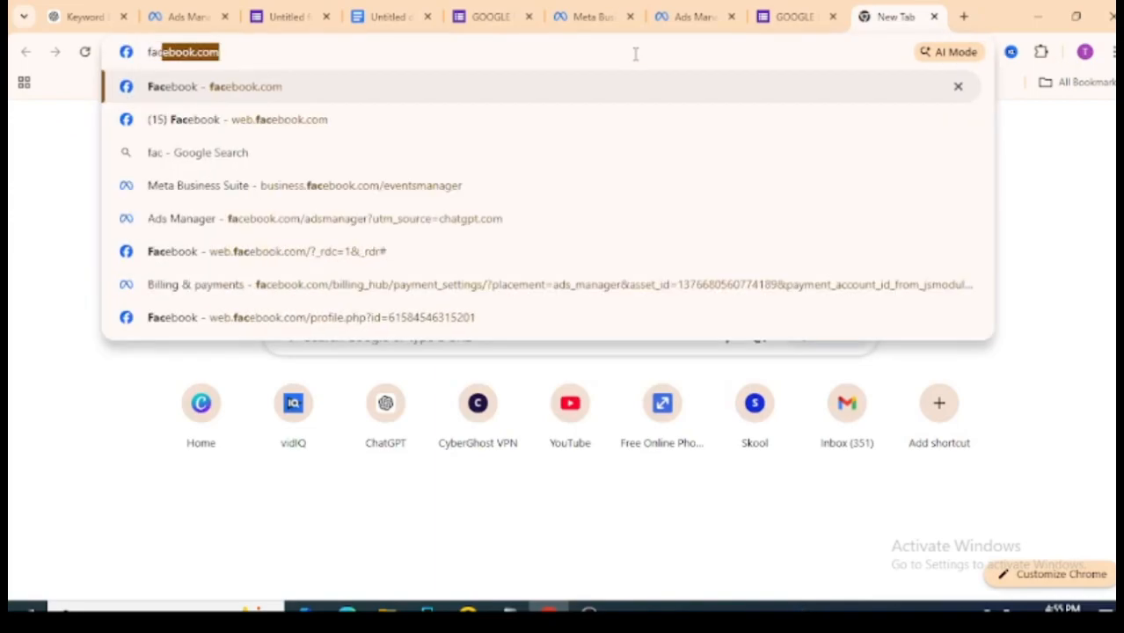
type("ebo")
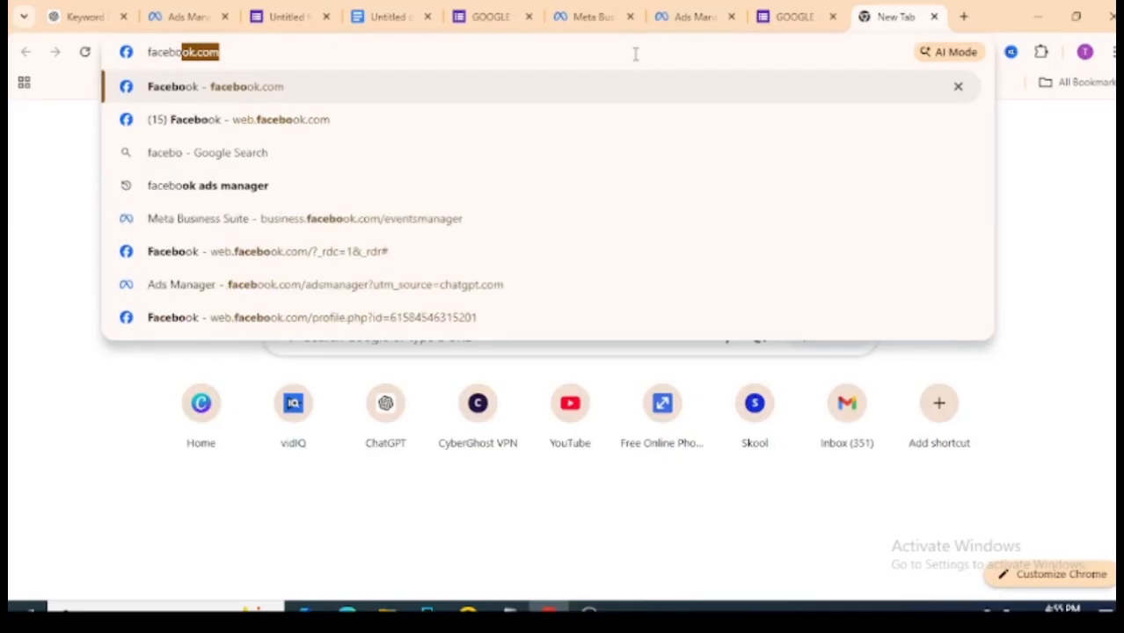
type("ok adsmanager")
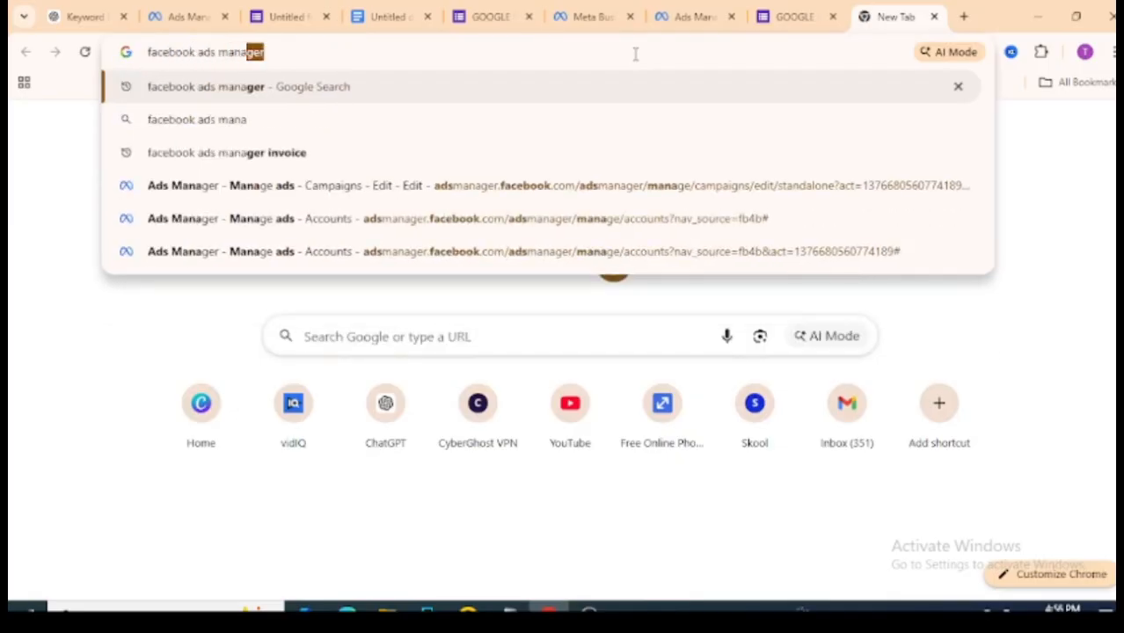
key("Return")
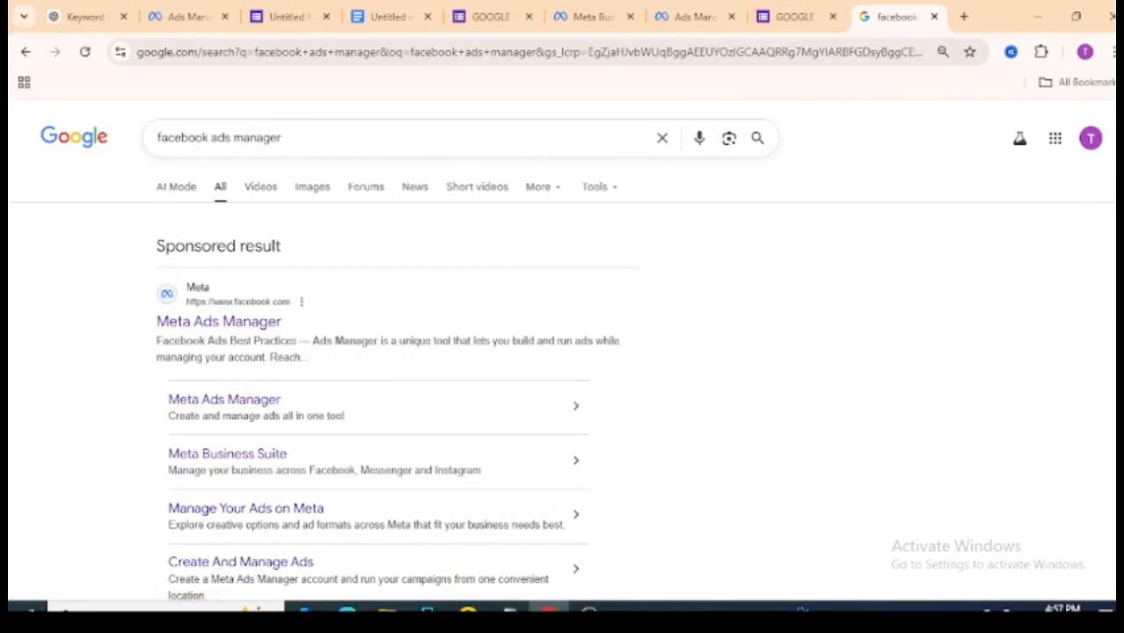
Open Ads Manager through the "Ads Manager - Meta for Business" search result and go to its Billing & payments page.
scroll(563, 352, "down", 5)
scroll(603, 410, "up", 1)
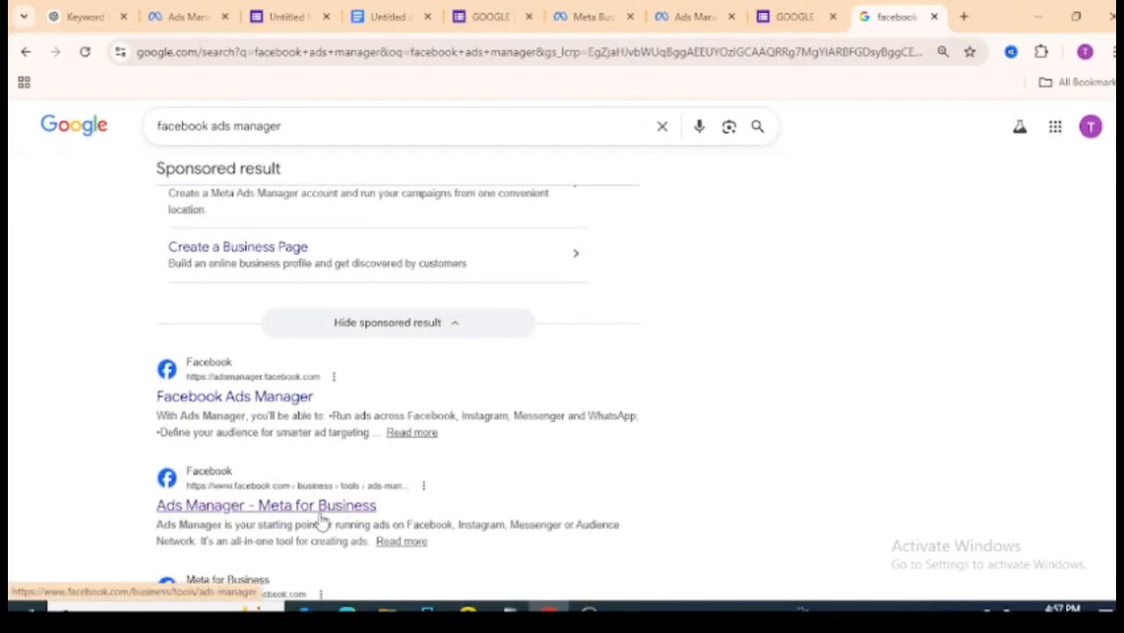
left_click(251, 507)
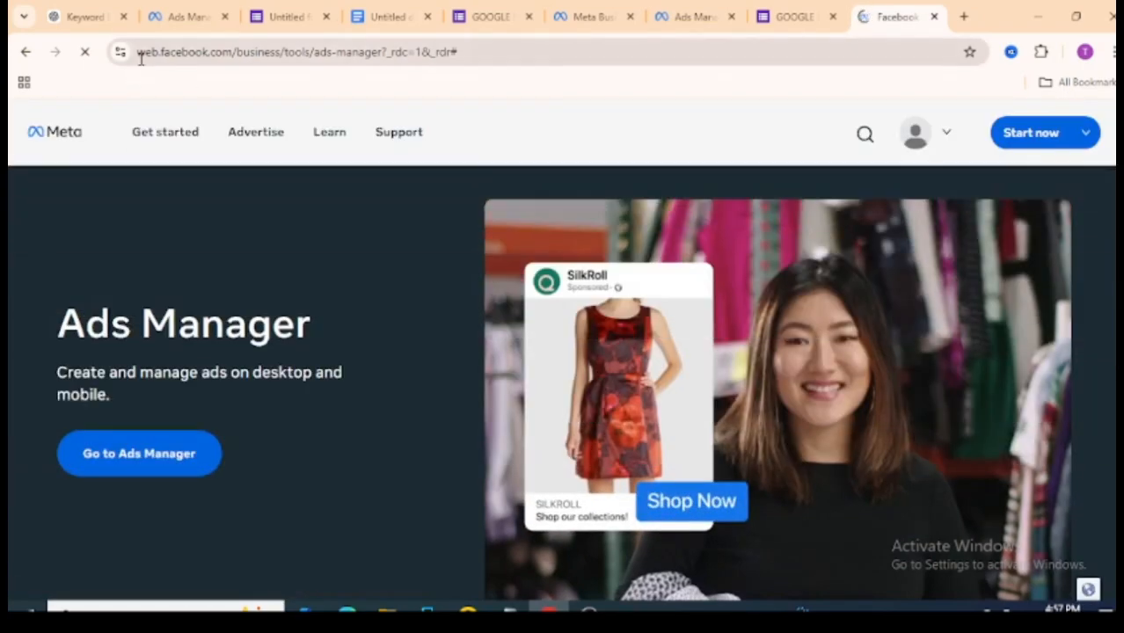
left_click(139, 53)
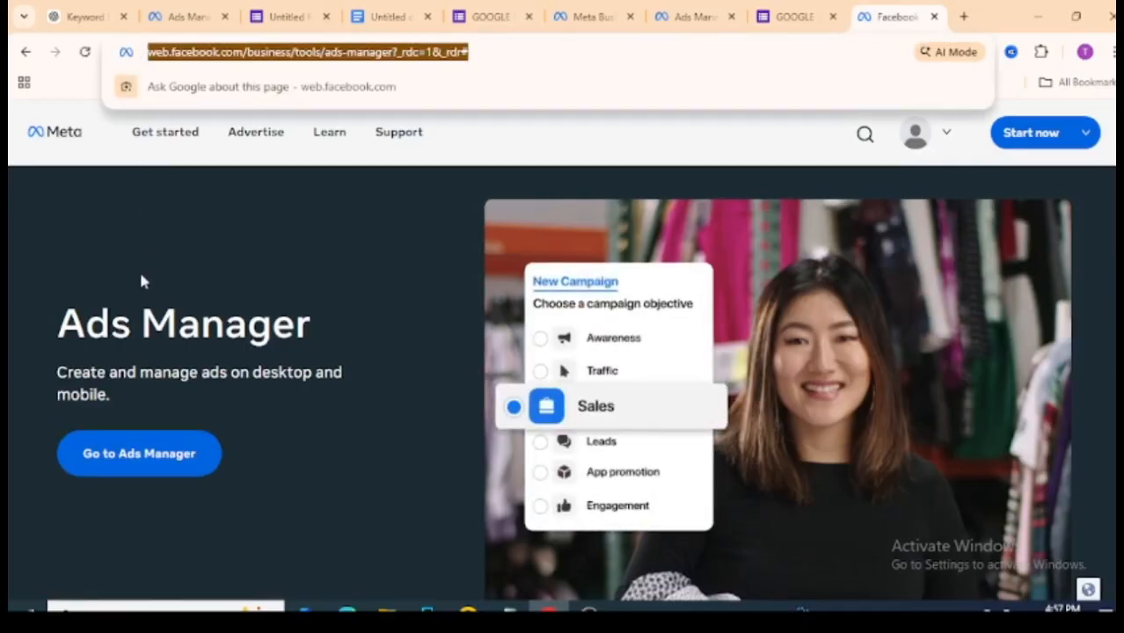
left_click(139, 275)
left_click(112, 471)
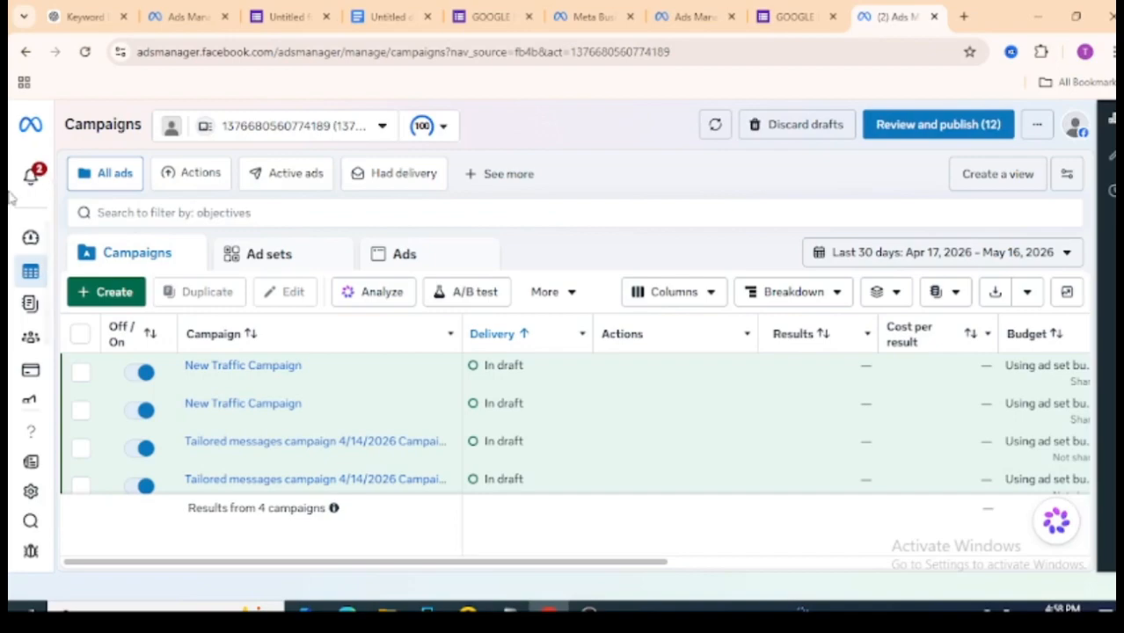
mouse_move(10, 199)
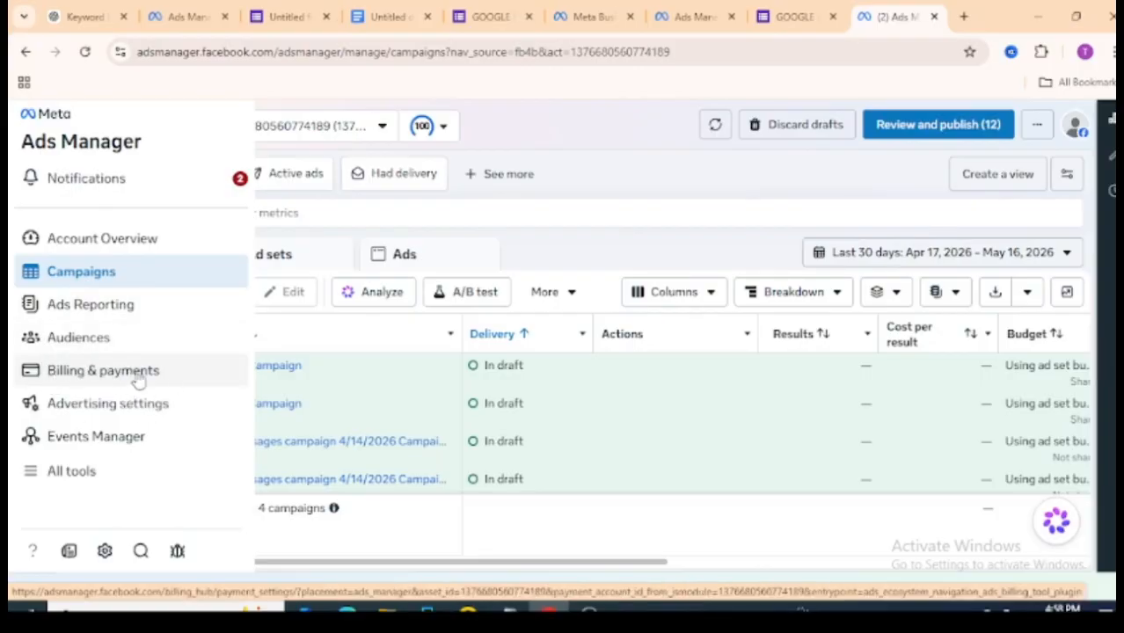
left_click(90, 376)
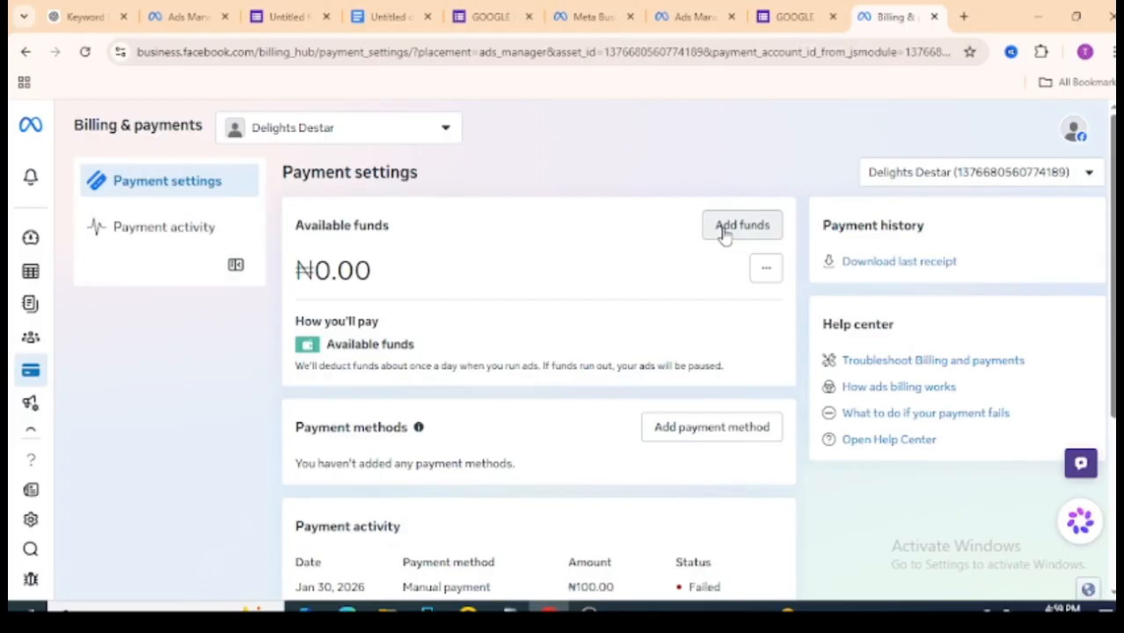
Review the payment methods that can be added and the extra options for the available funds.
left_click(670, 436)
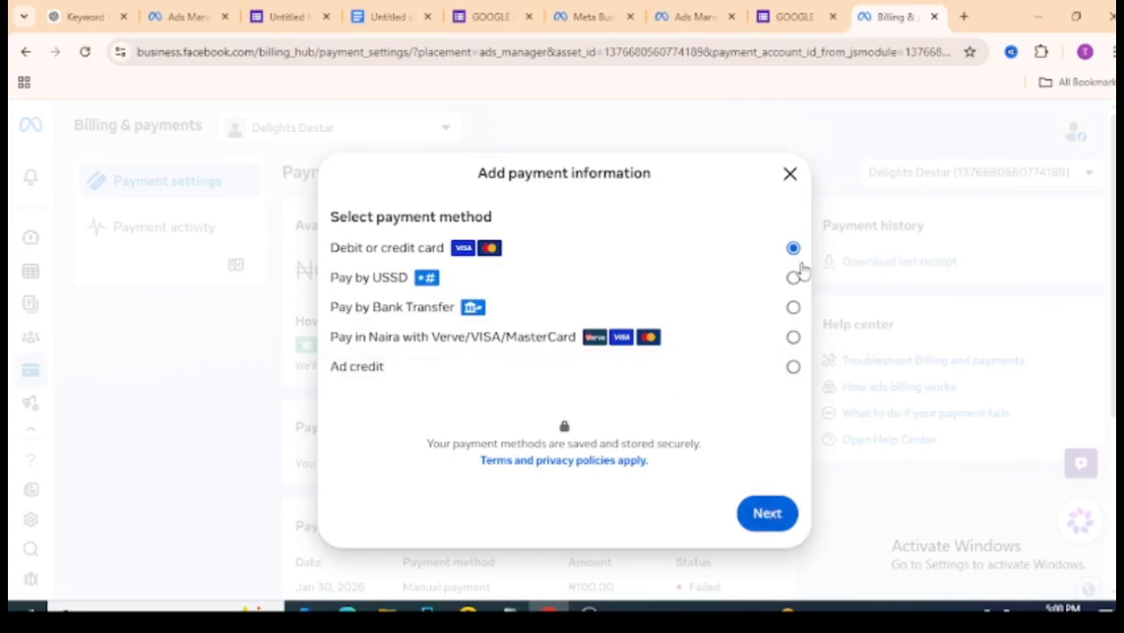
left_click(790, 175)
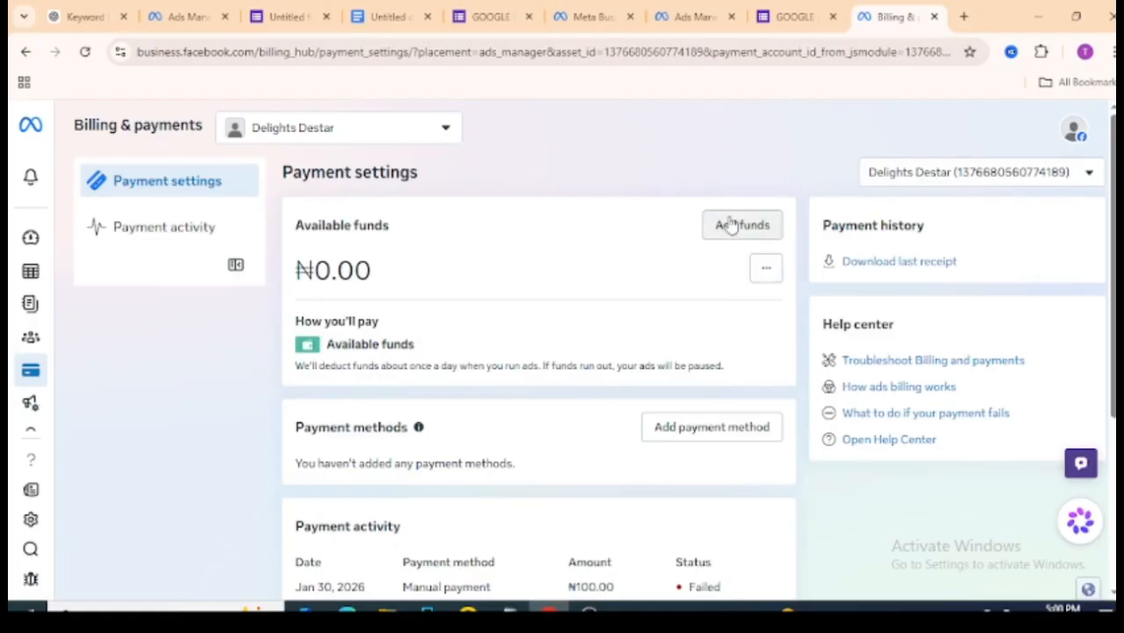
left_click(766, 273)
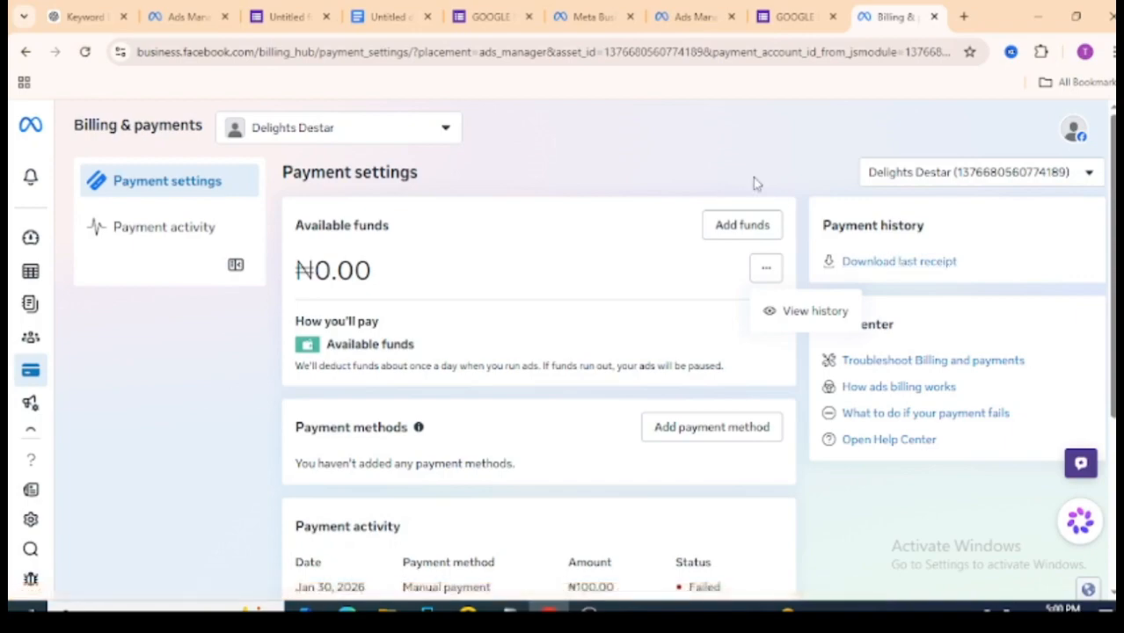
left_click(729, 164)
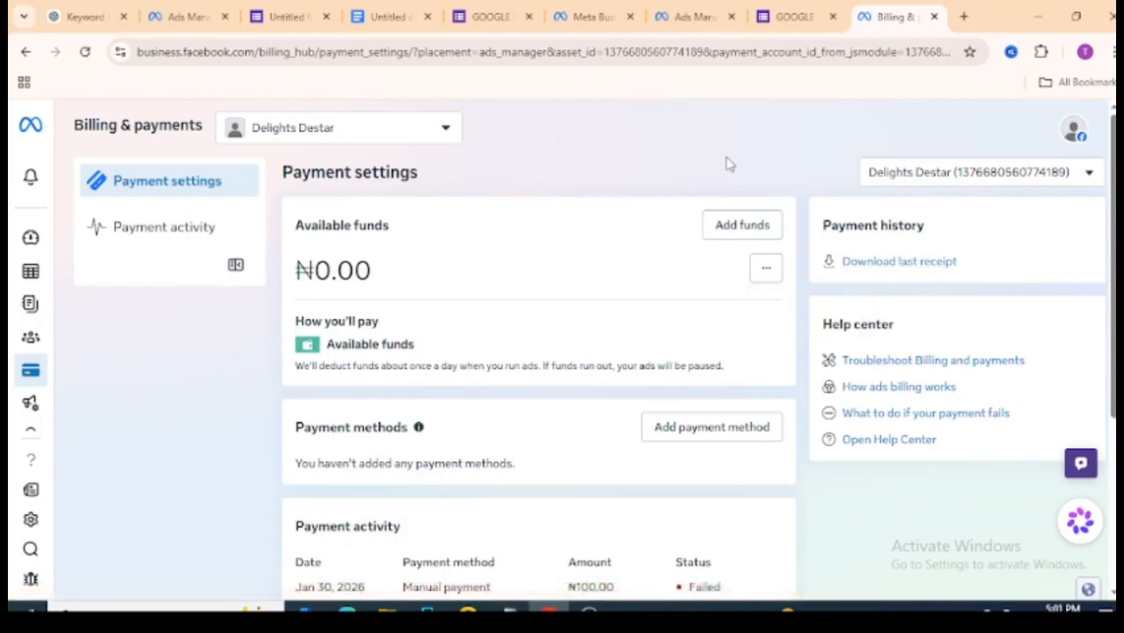
Start adding funds to the ad account and replace the suggested amount with 100,000.
left_click(740, 230)
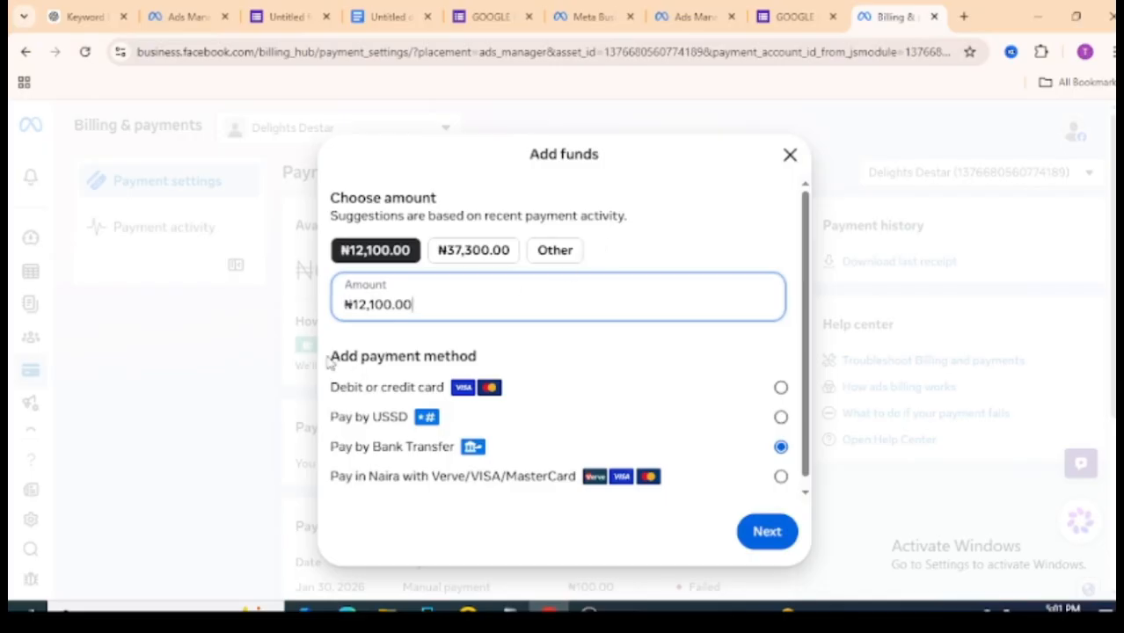
left_click_drag(328, 363, 519, 371)
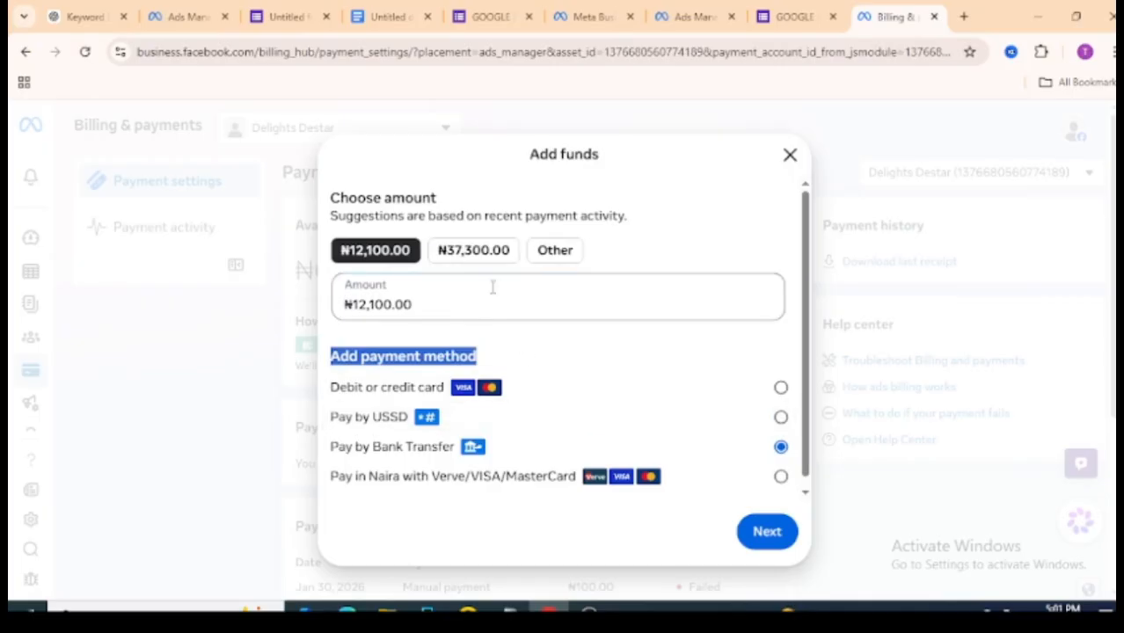
left_click(453, 304)
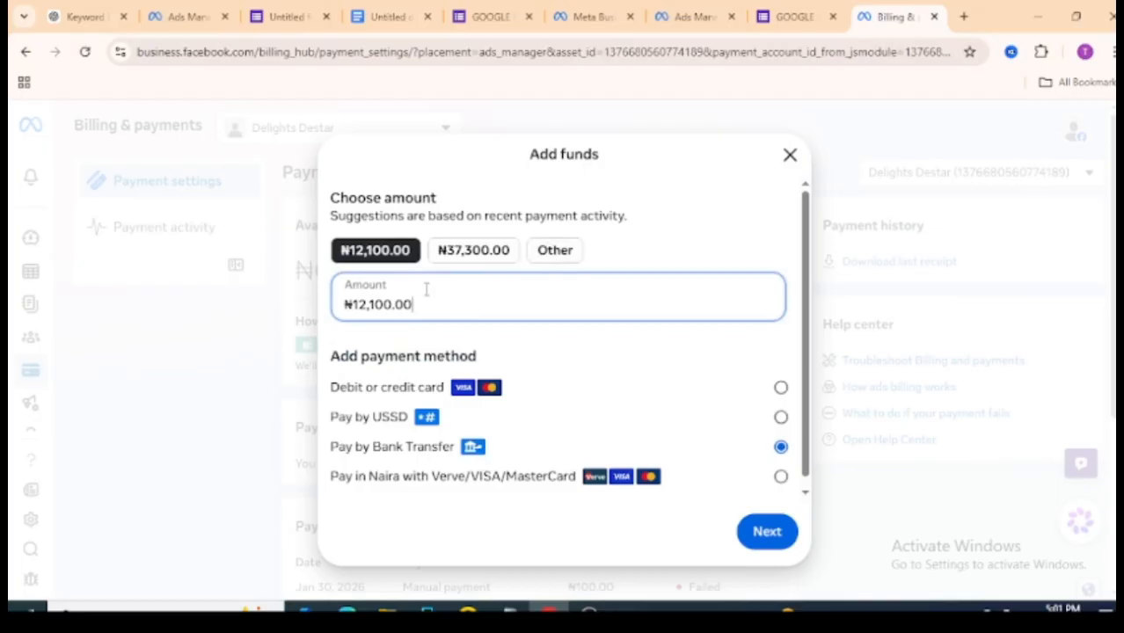
left_click_drag(427, 304, 457, 331)
left_click_drag(417, 305, 322, 307)
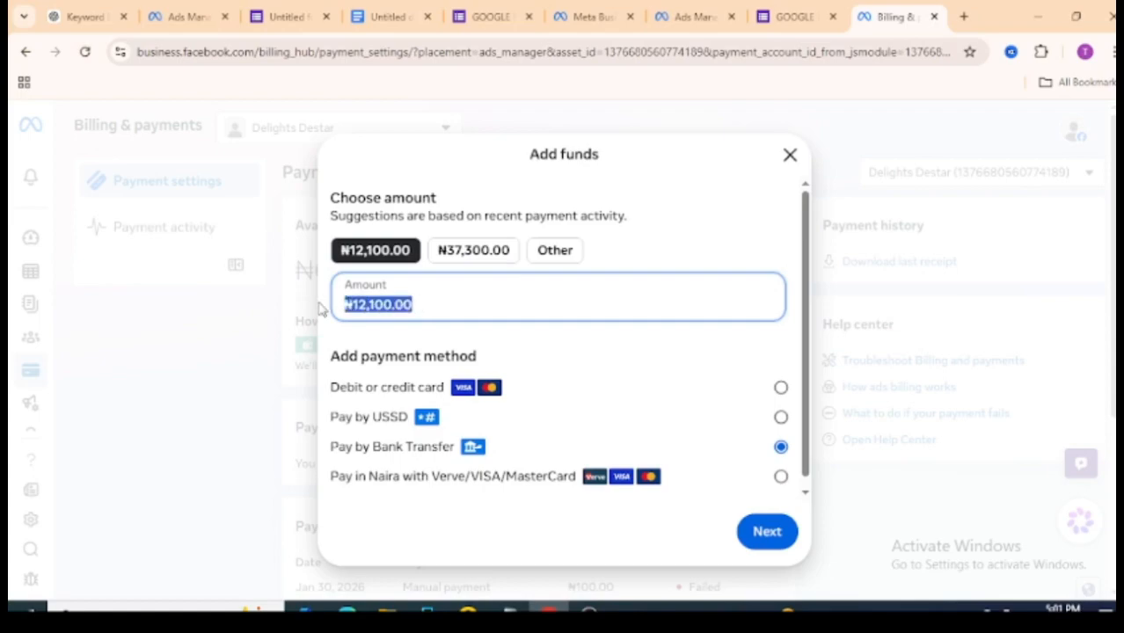
type("1000000")
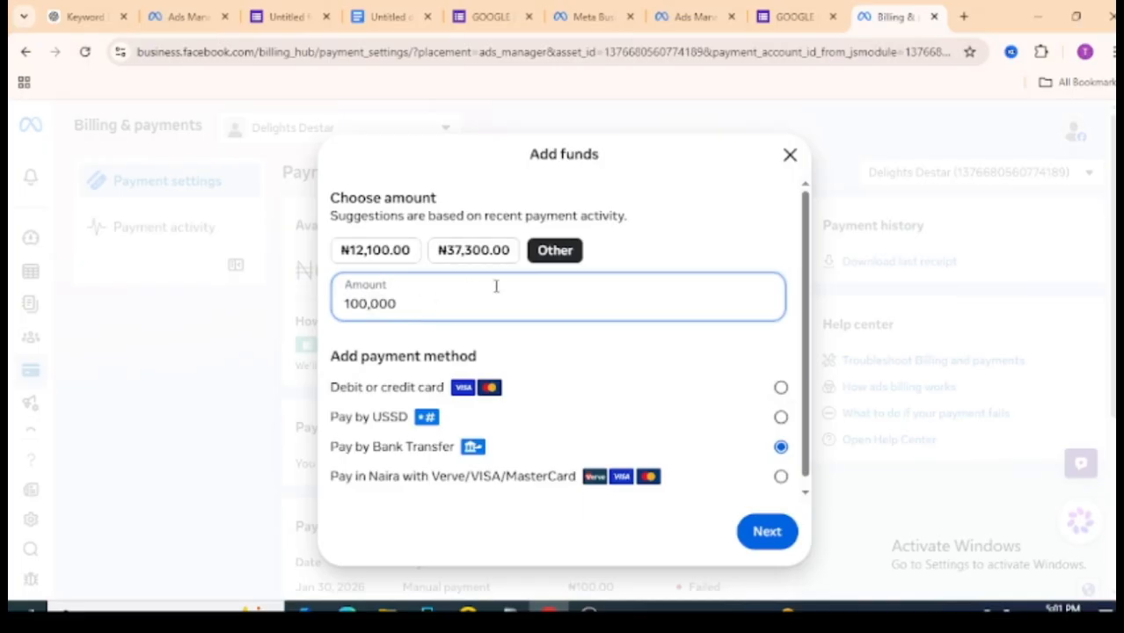
key("BackSpace")
Choose the suggested ₦37,300.00 amount and change it to ₦370,300.00.
left_click(549, 253)
left_click(481, 253)
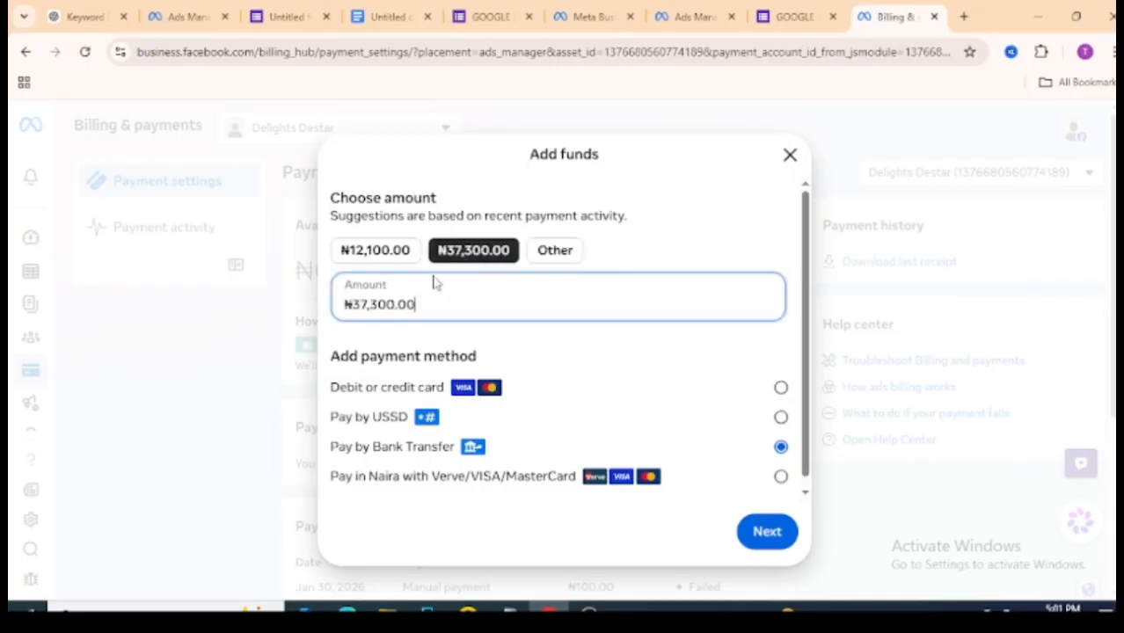
left_click(368, 304)
type("0")
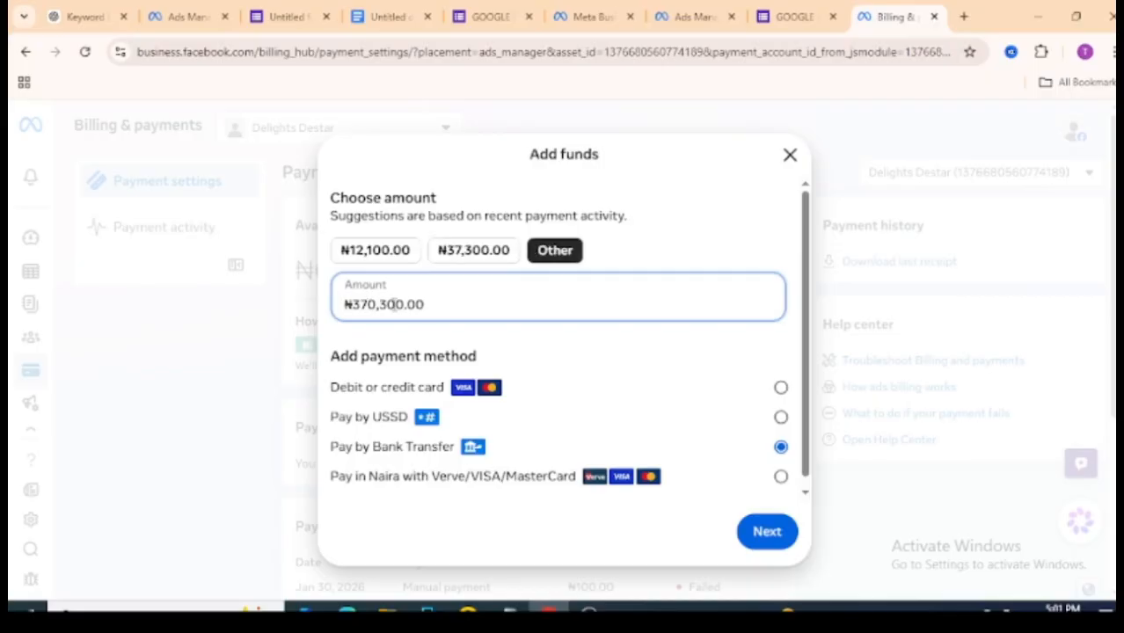
Clear the funding amount and close the Add funds form without submitting it.
left_click(508, 286)
left_click_drag(422, 304, 319, 304)
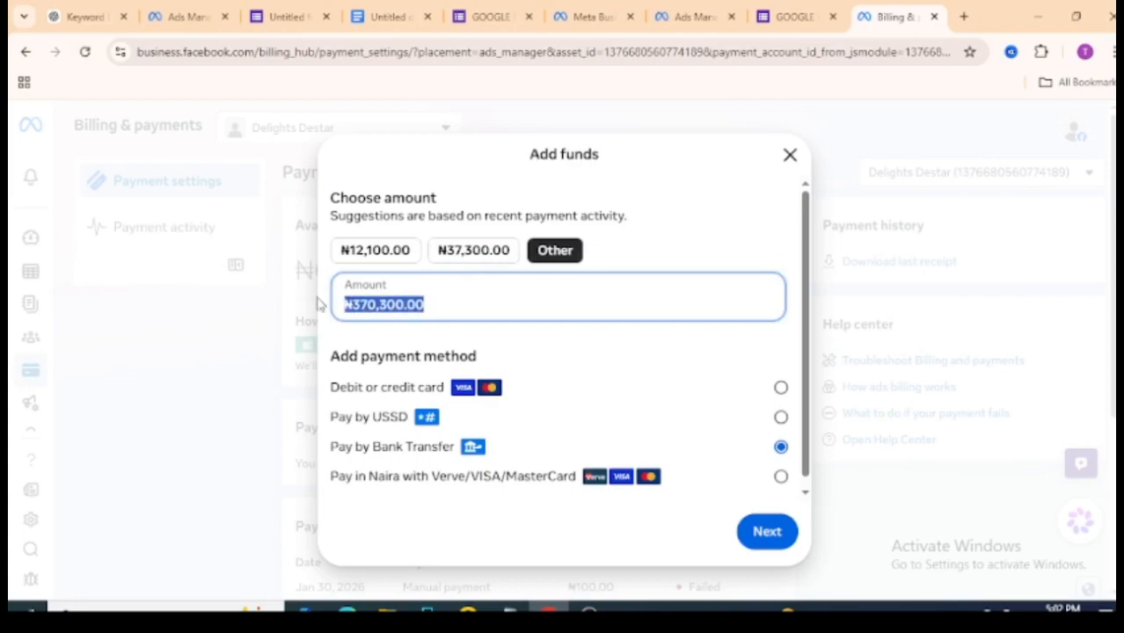
key("BackSpace")
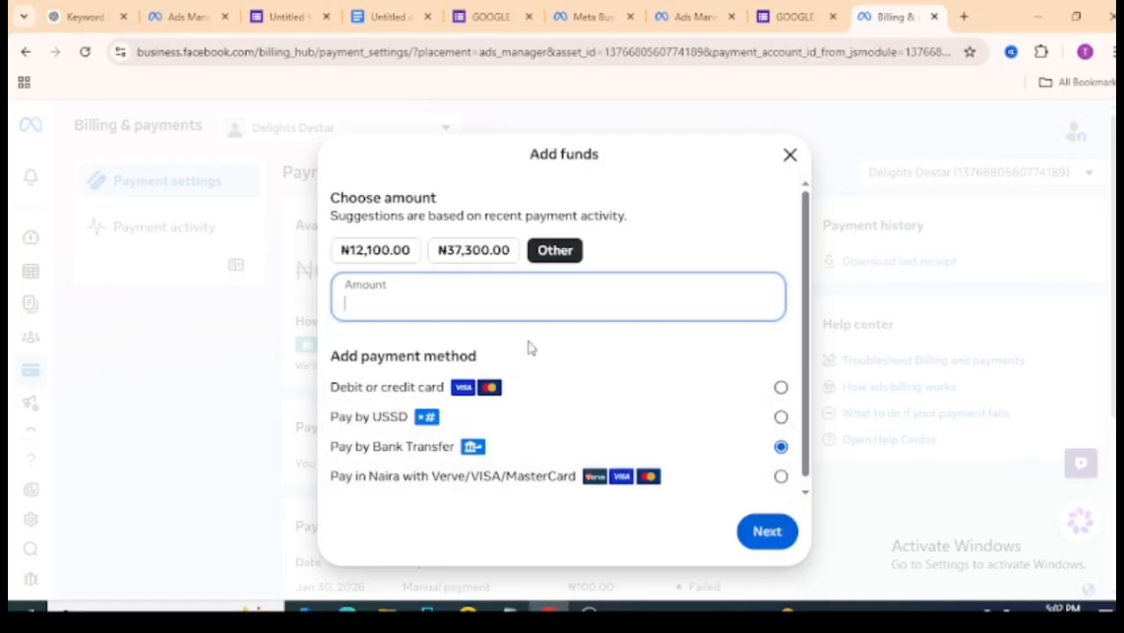
left_click(790, 156)
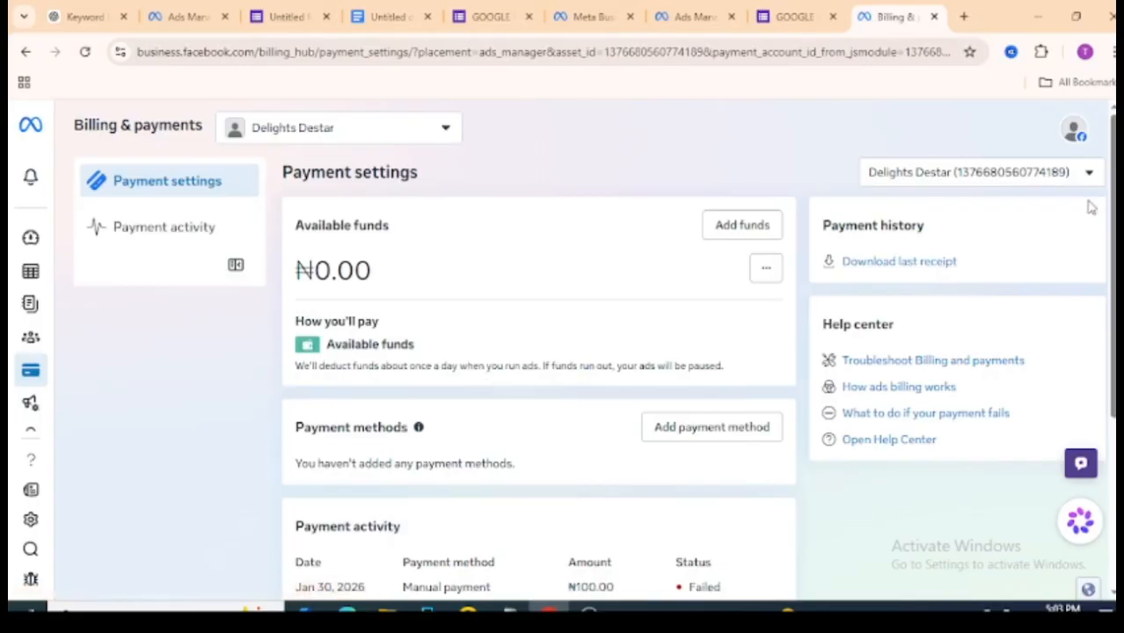
Review the payment activity and business info, including the tax information form, without changing anything.
scroll(1112, 211, "down", 2)
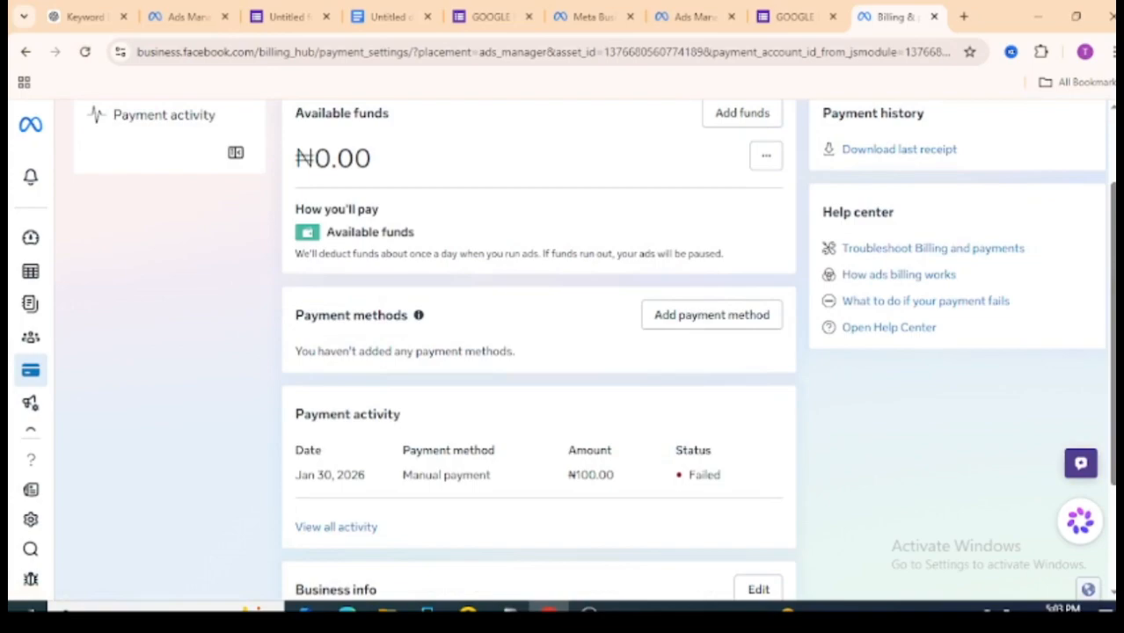
scroll(1112, 359, "down", 2)
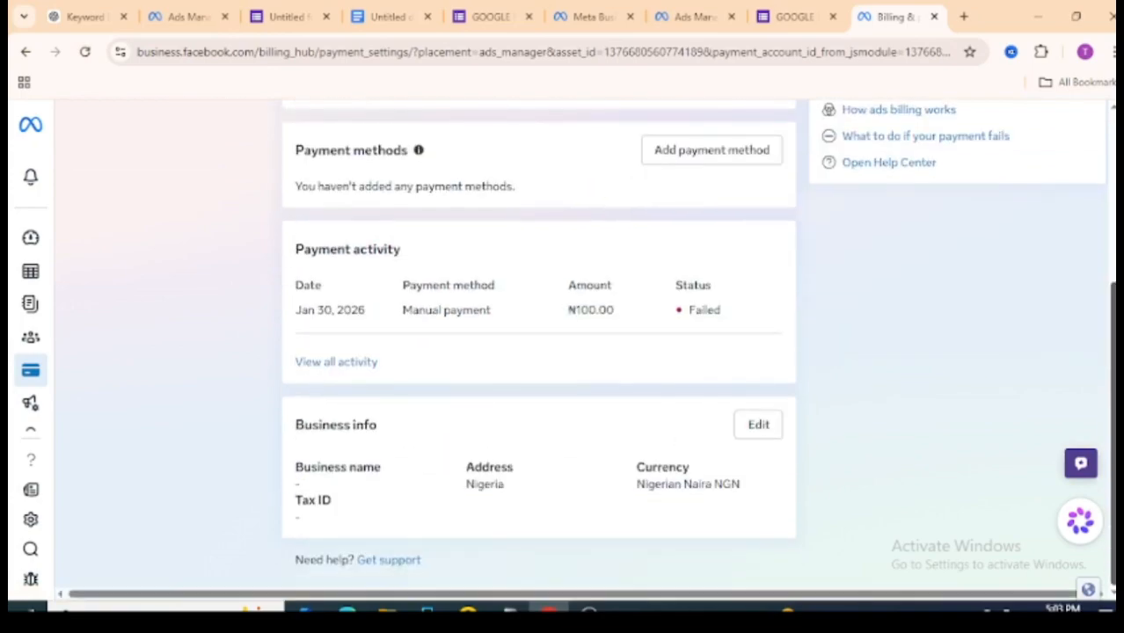
left_click_drag(386, 432, 304, 426)
left_click(389, 442)
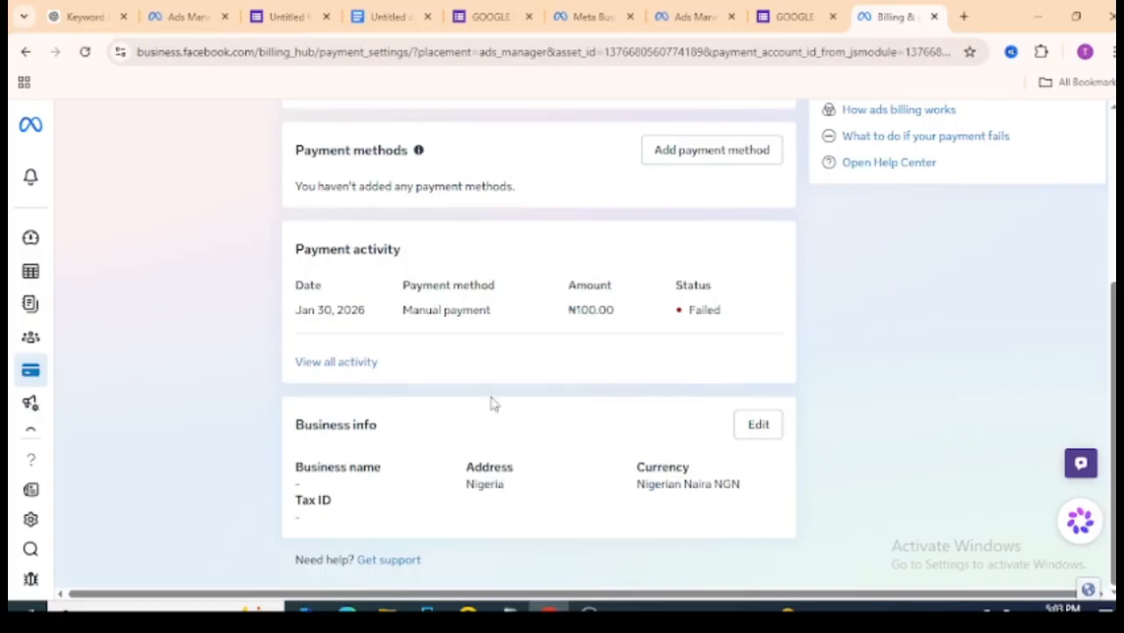
left_click(765, 432)
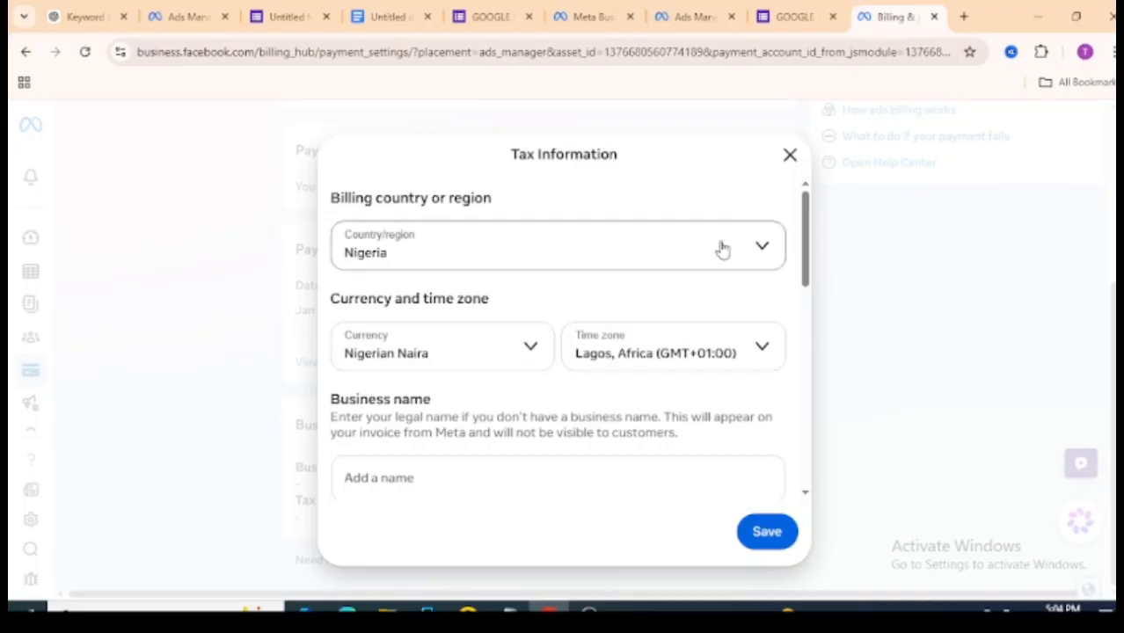
left_click(789, 157)
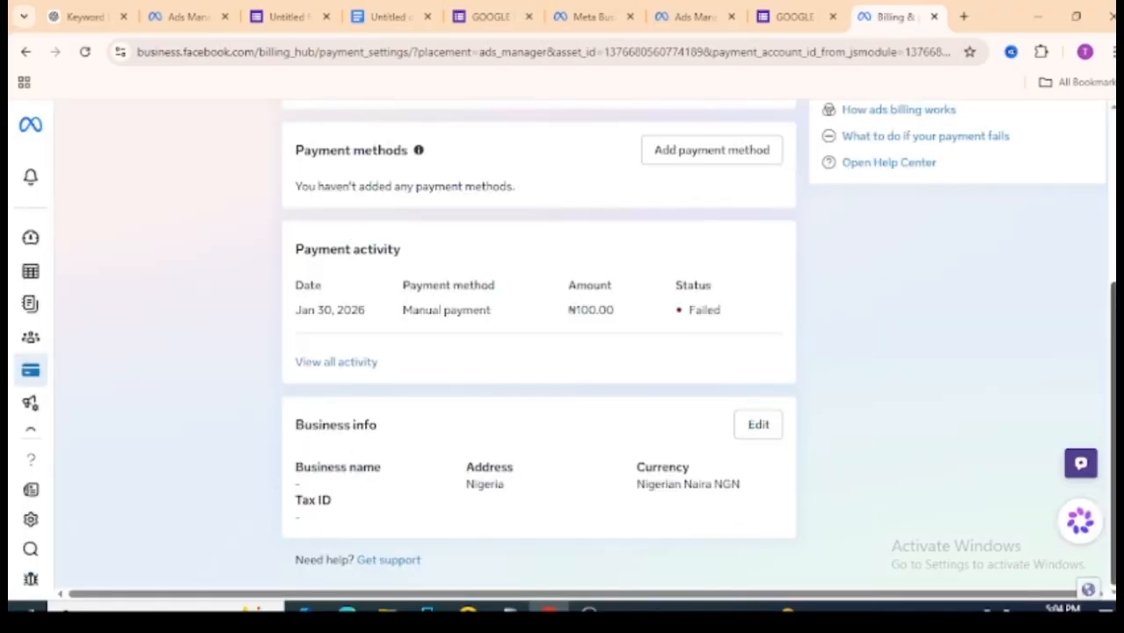
Check the available funds balance and the Add funds payment options, closing the form without submitting it.
left_click_drag(1114, 431, 1114, 263)
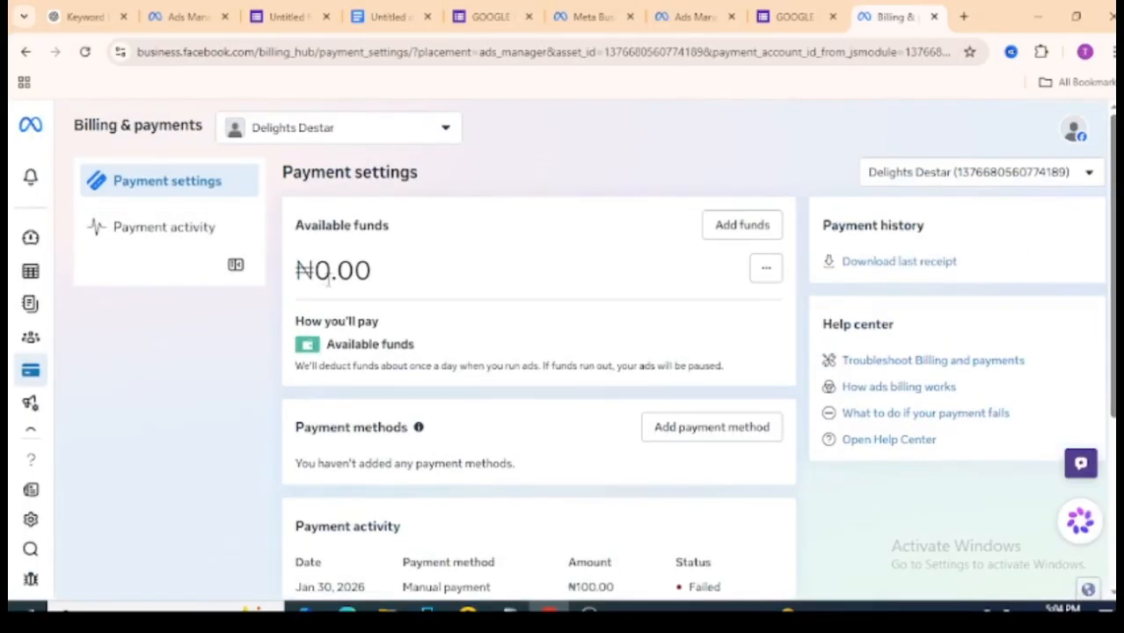
left_click(715, 235)
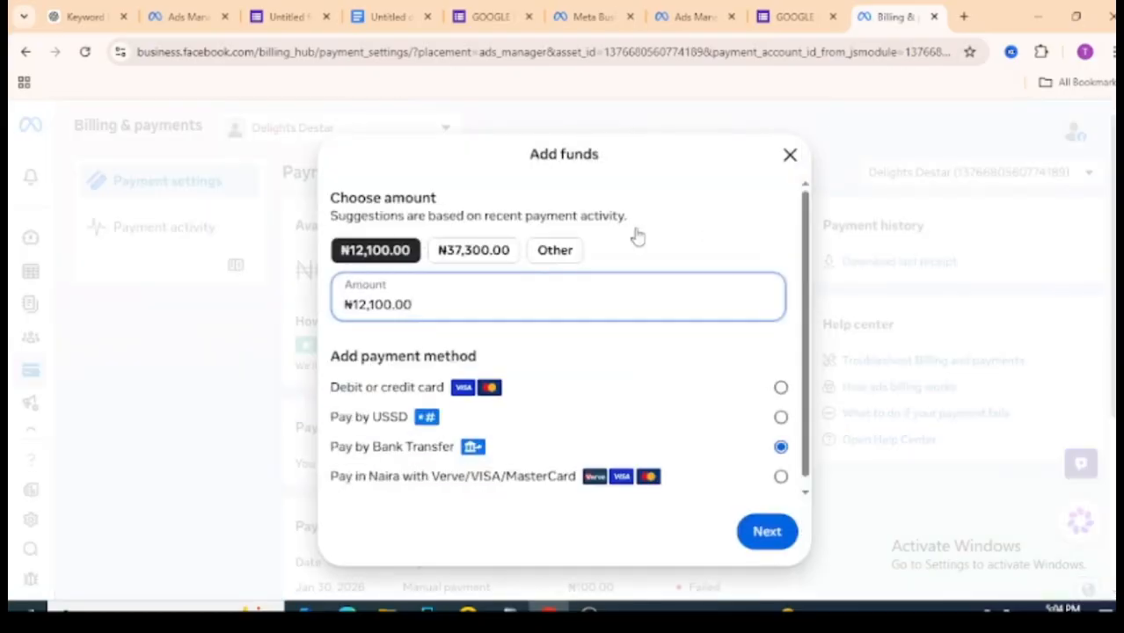
left_click(790, 154)
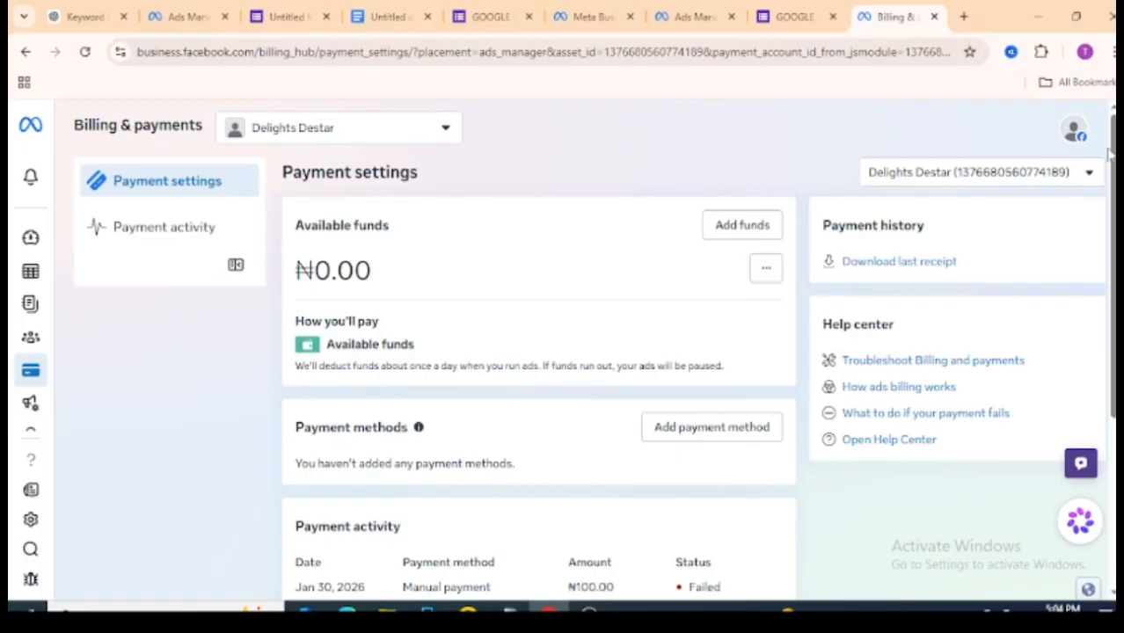
Open the business info for editing and choose US Dollars as the currency.
left_click_drag(1113, 155, 1106, 438)
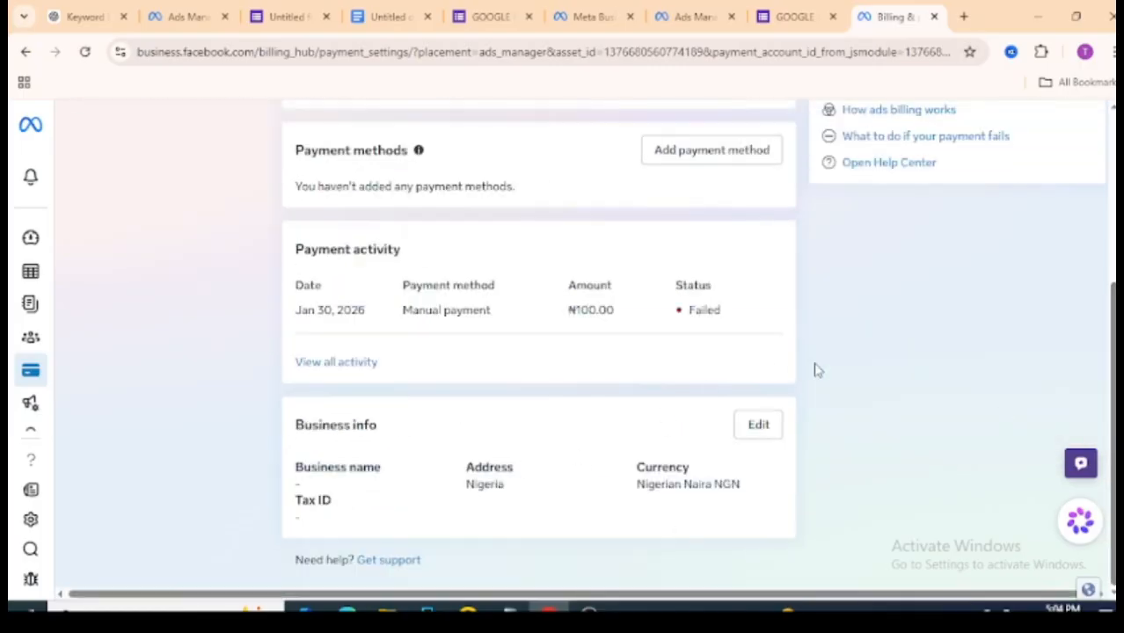
left_click(758, 425)
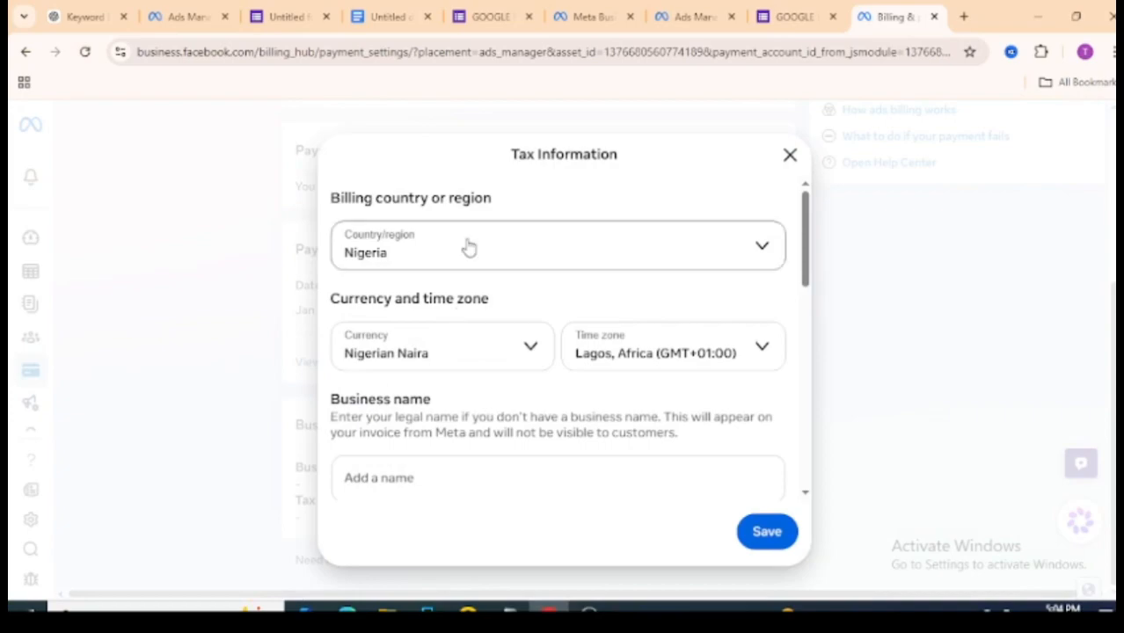
left_click(496, 354)
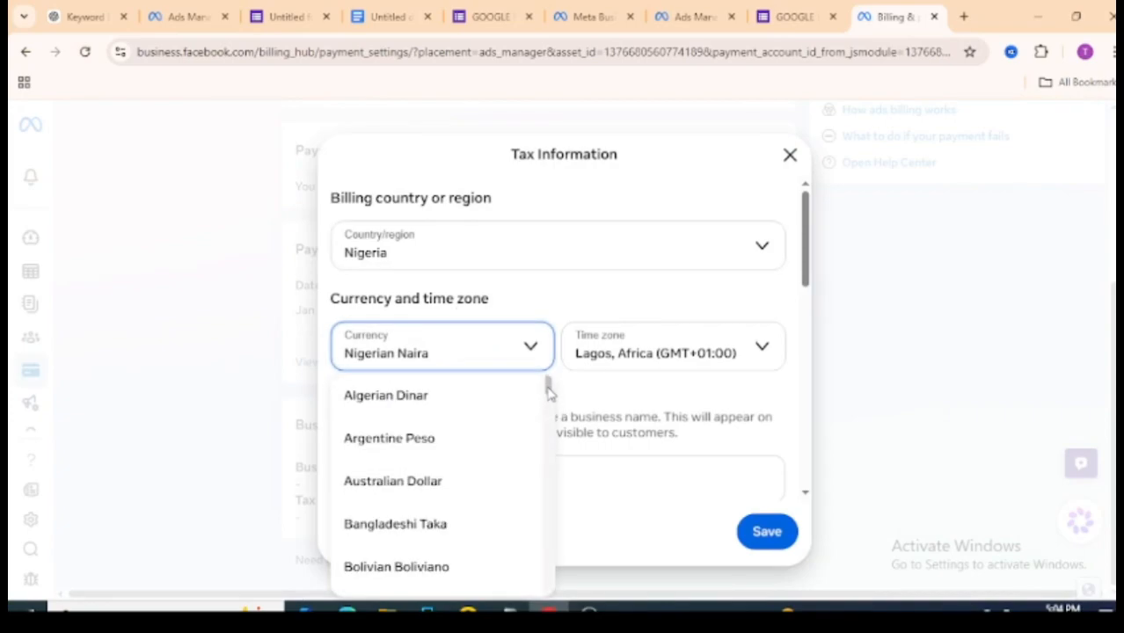
left_click_drag(547, 392, 547, 585)
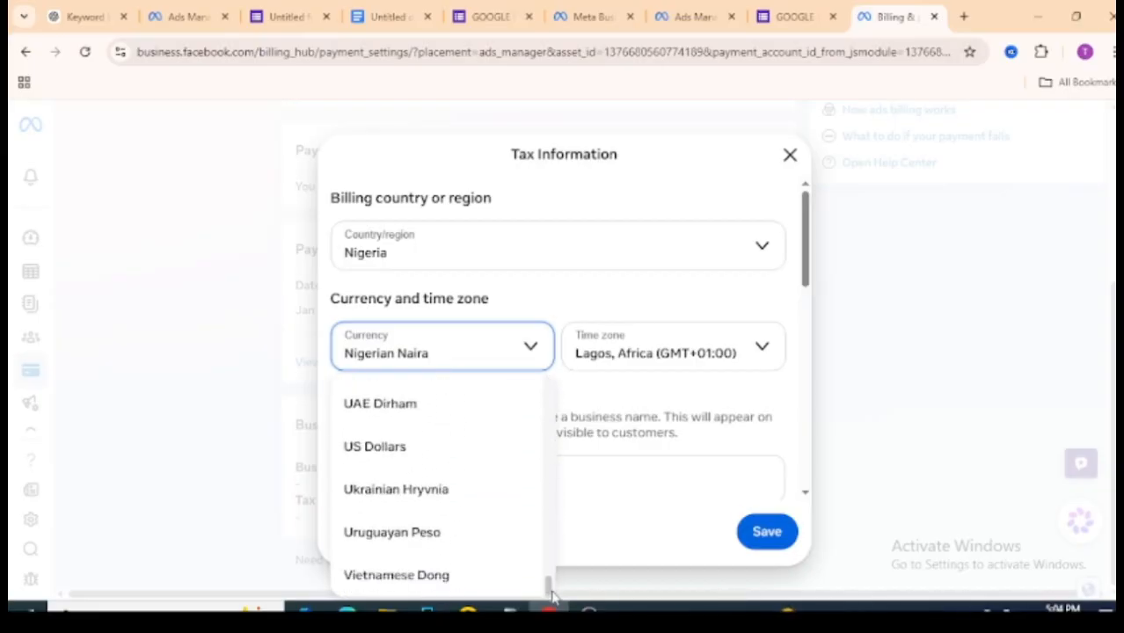
left_click(427, 455)
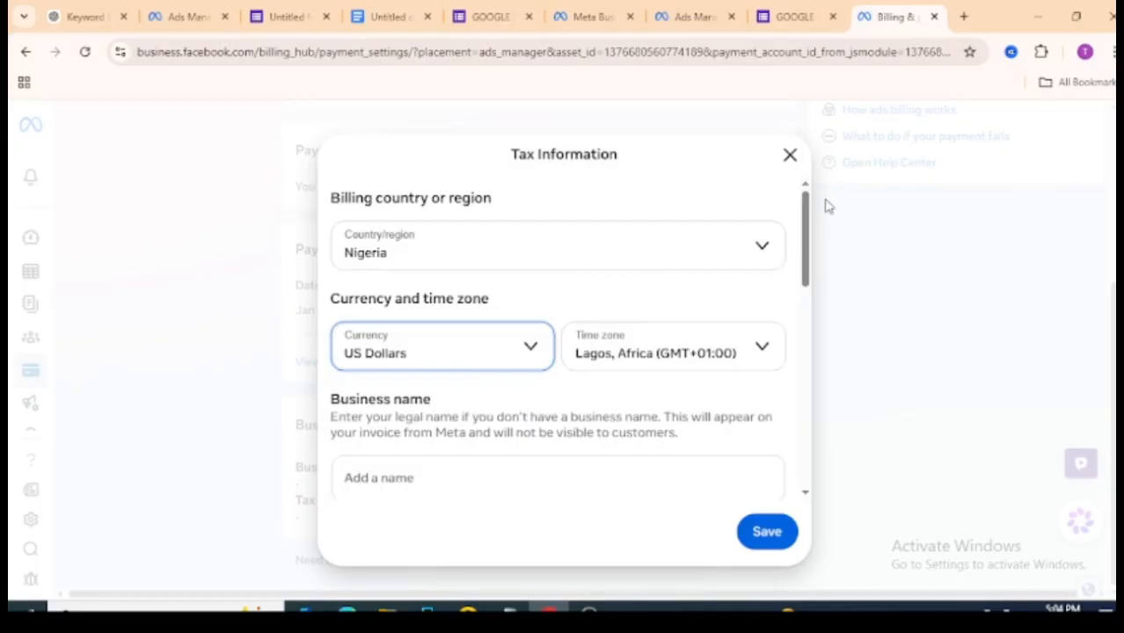
Review the business name and business address requirements in the tax information form.
left_click_drag(806, 209, 805, 261)
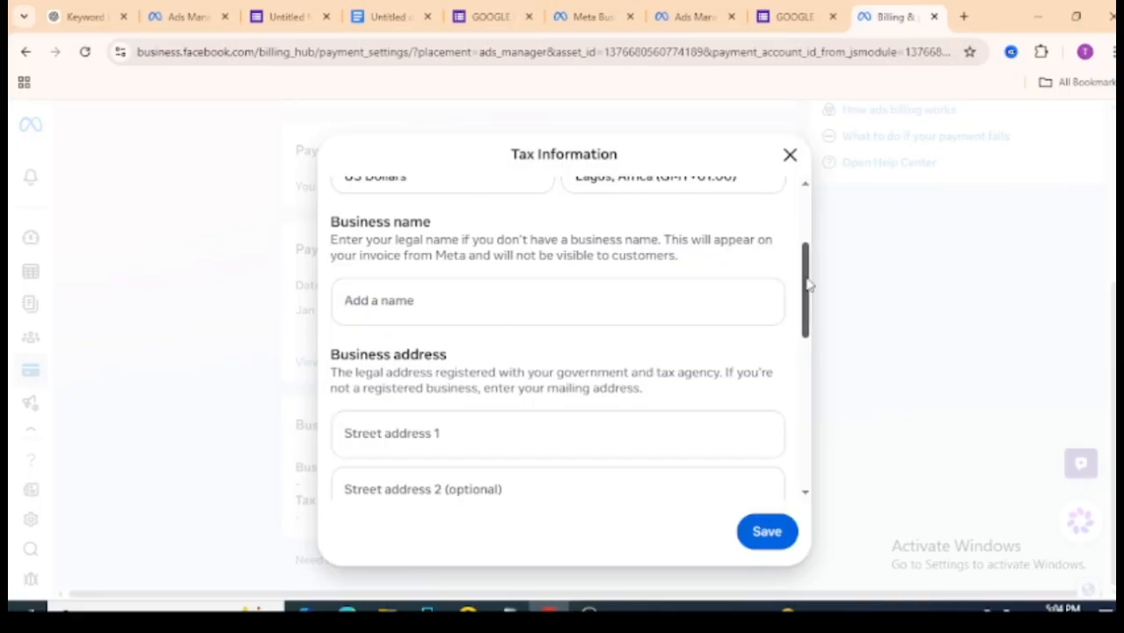
left_click_drag(808, 283, 806, 249)
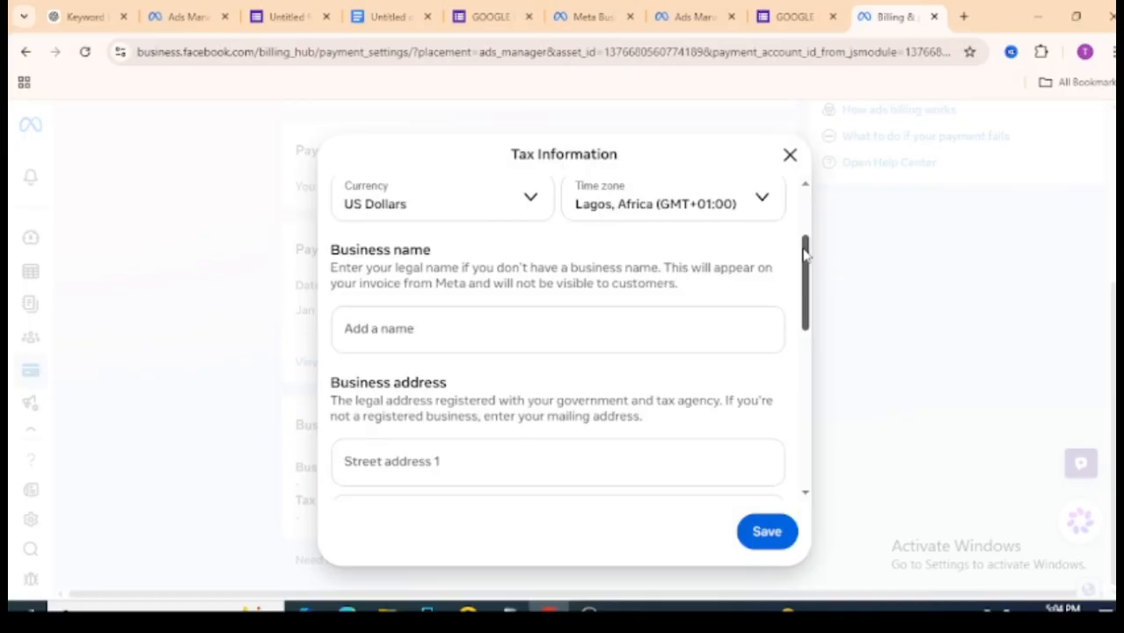
left_click_drag(331, 266, 707, 292)
left_click(706, 292)
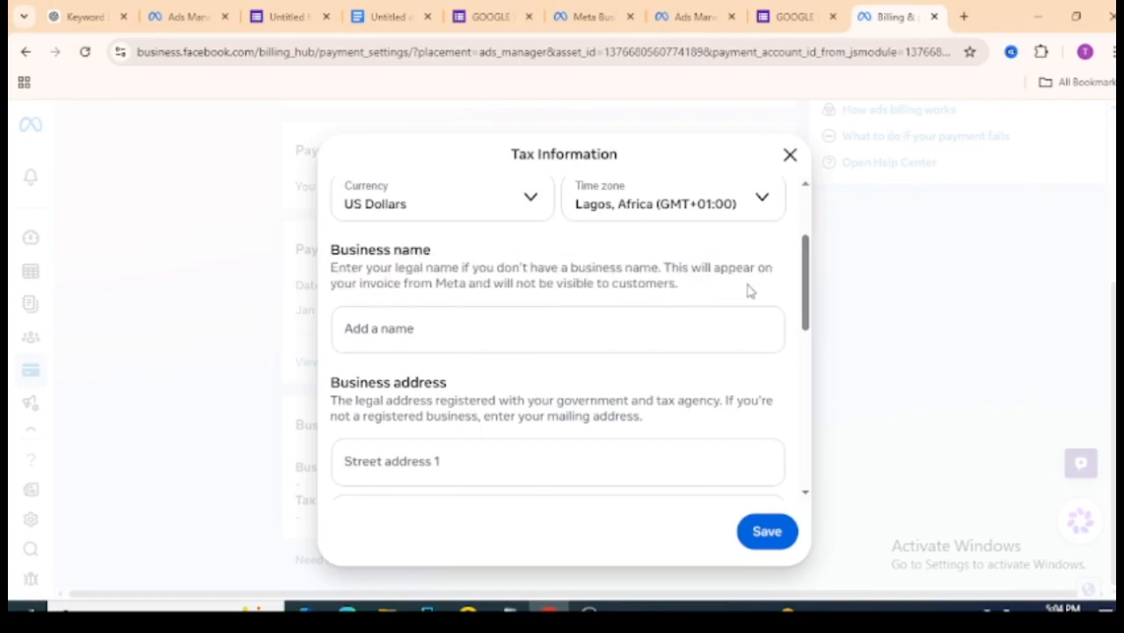
left_click_drag(803, 293, 803, 319)
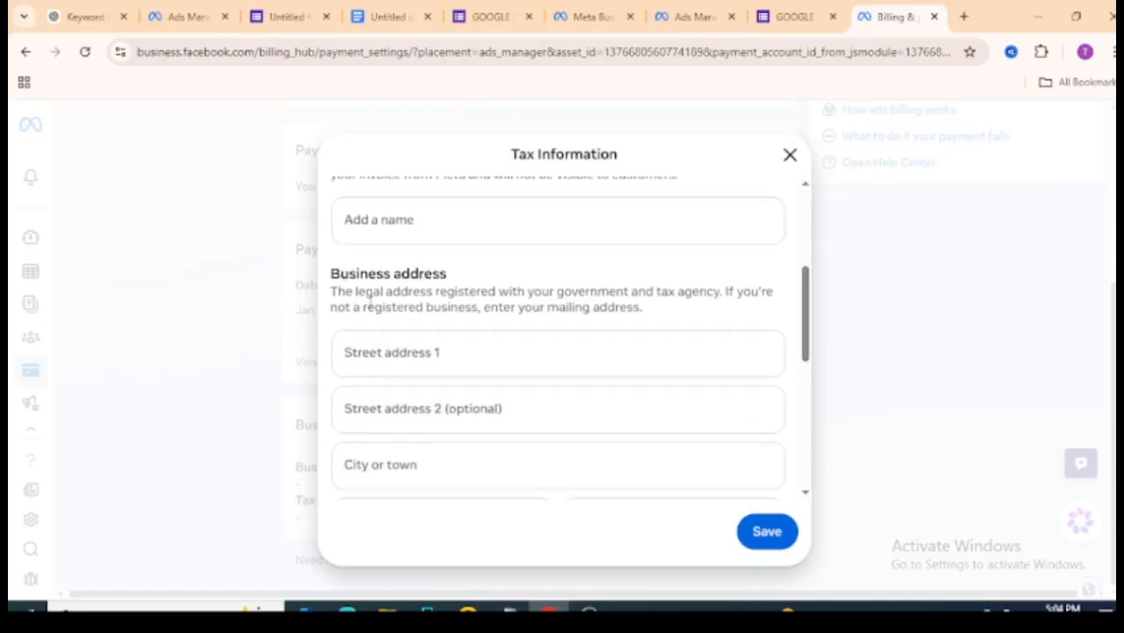
left_click_drag(332, 292, 656, 311)
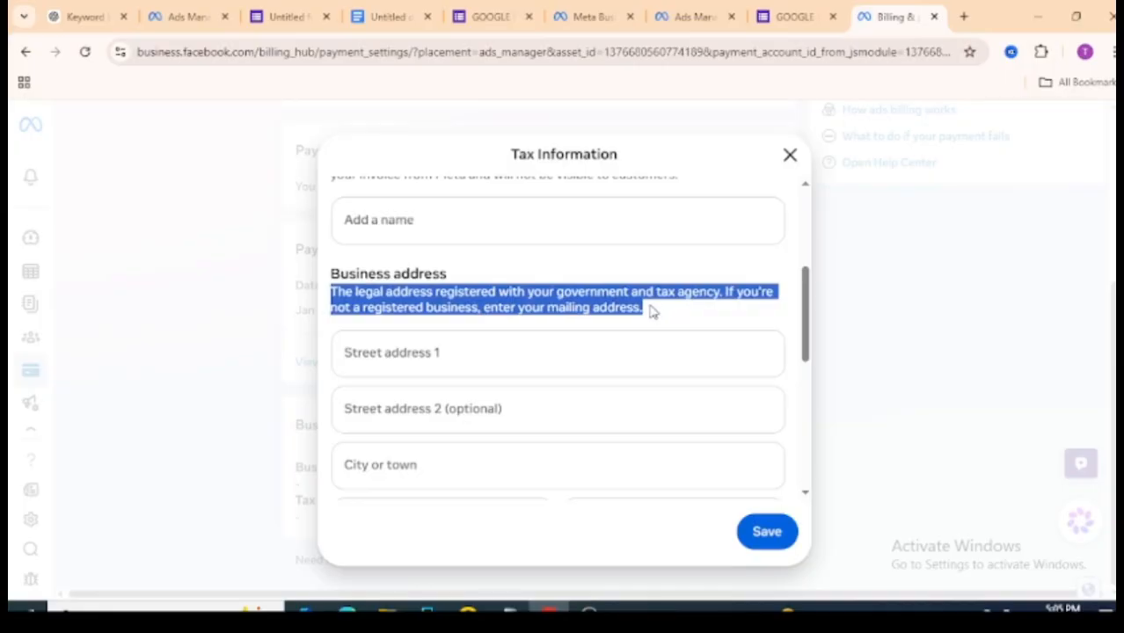
left_click(654, 311)
Review the VAT ID and advertising purpose sections of the tax information form, and close it without saving.
left_click_drag(803, 291, 799, 398)
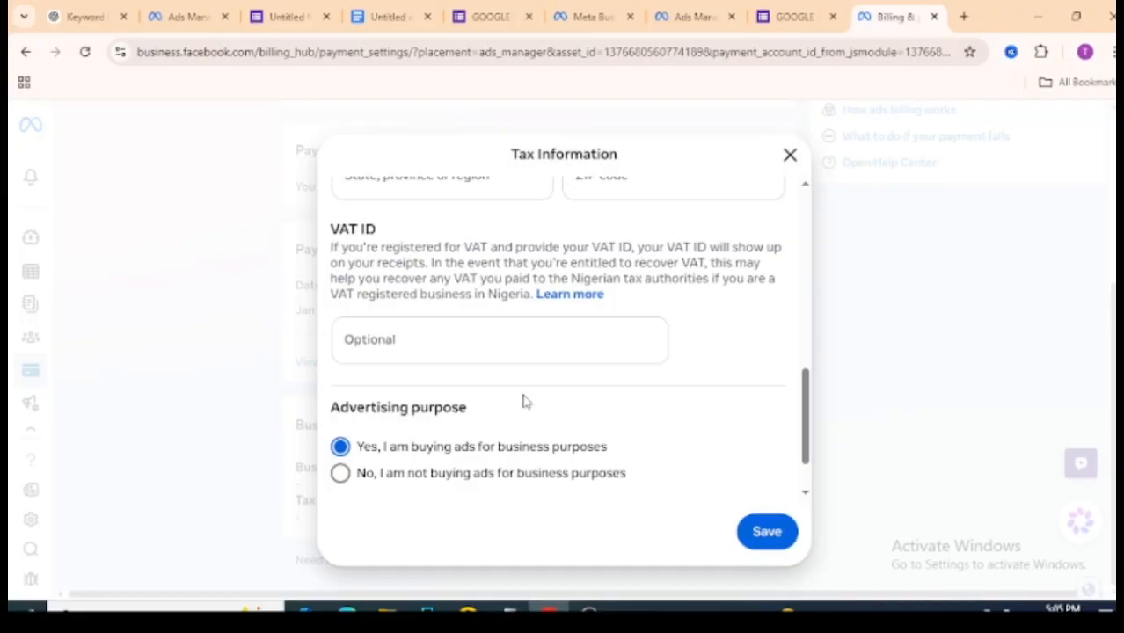
left_click_drag(376, 230, 403, 248)
left_click(401, 247)
left_click_drag(474, 409, 371, 408)
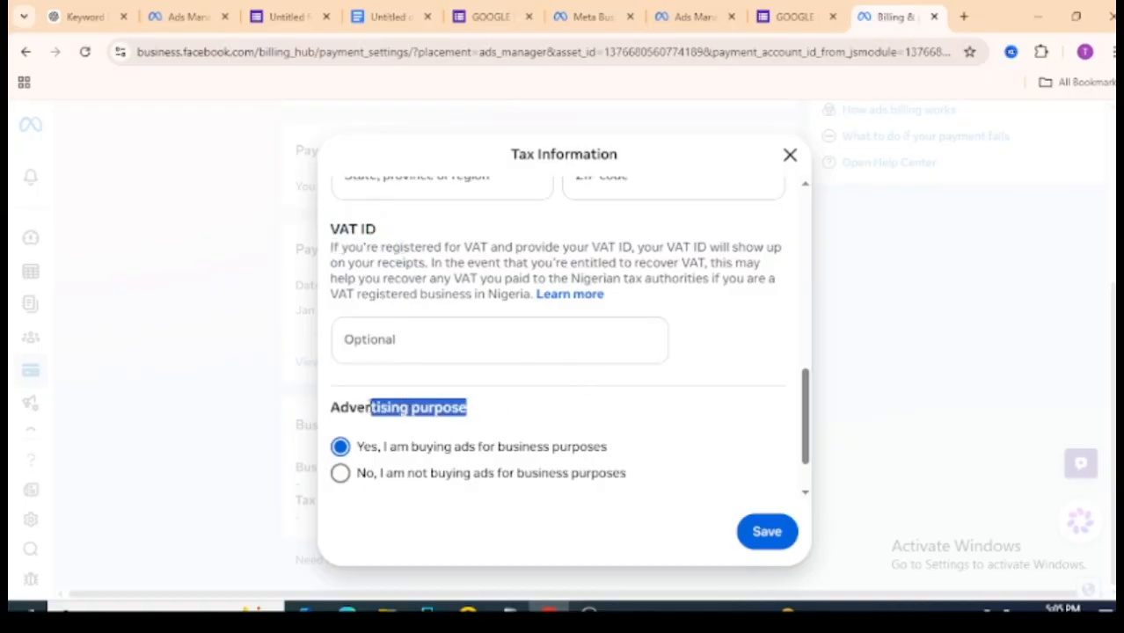
left_click(366, 439)
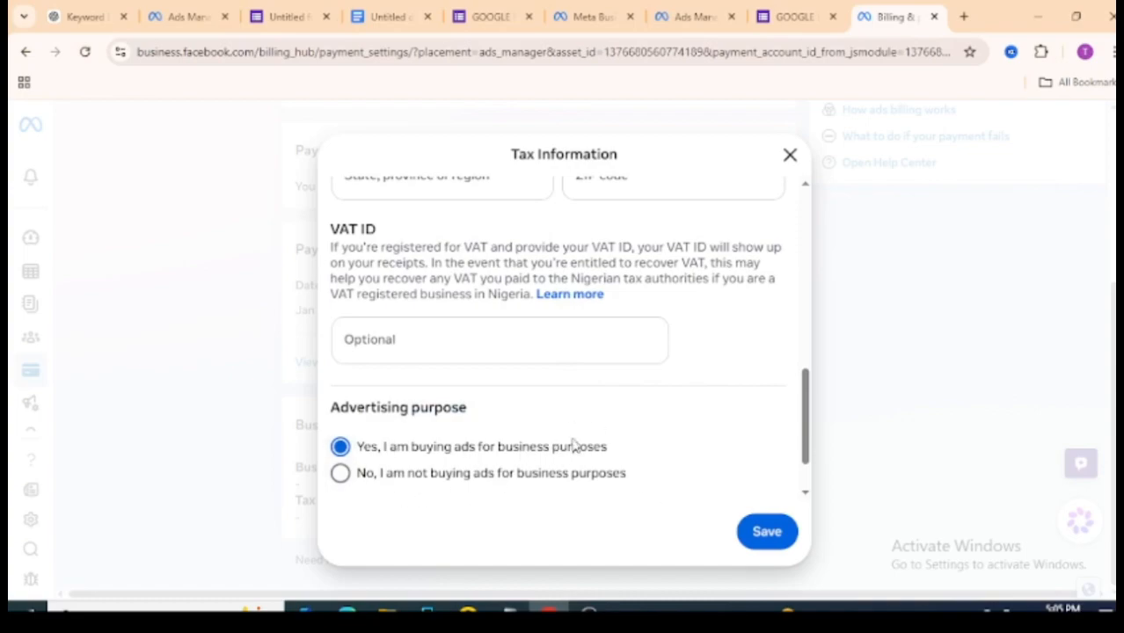
left_click_drag(605, 447, 452, 445)
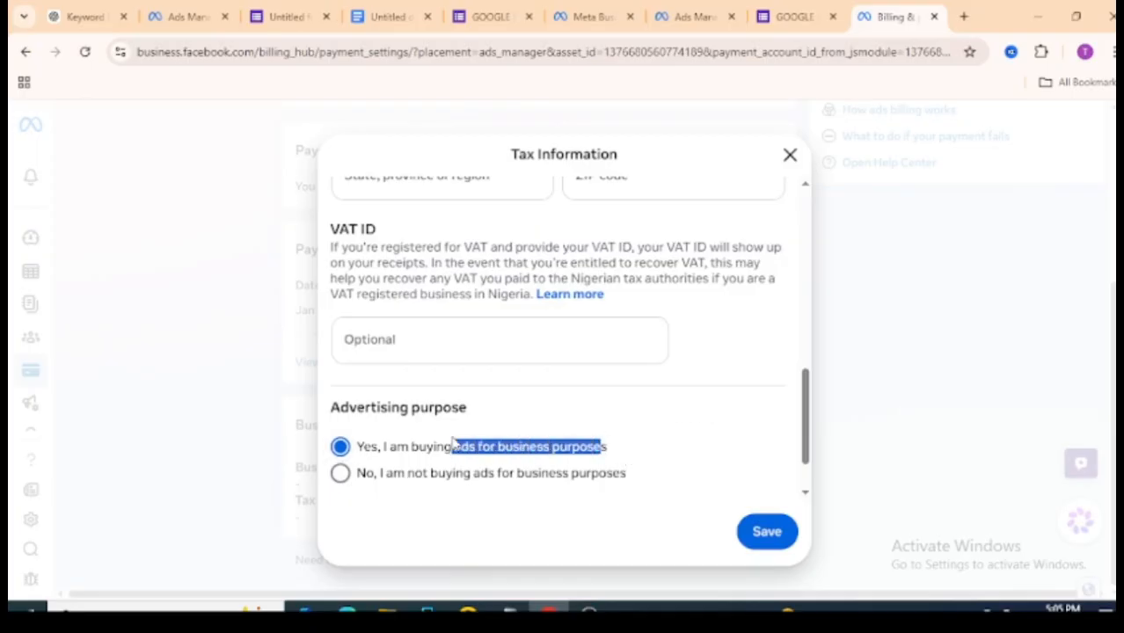
left_click(452, 443)
left_click_drag(804, 403, 803, 585)
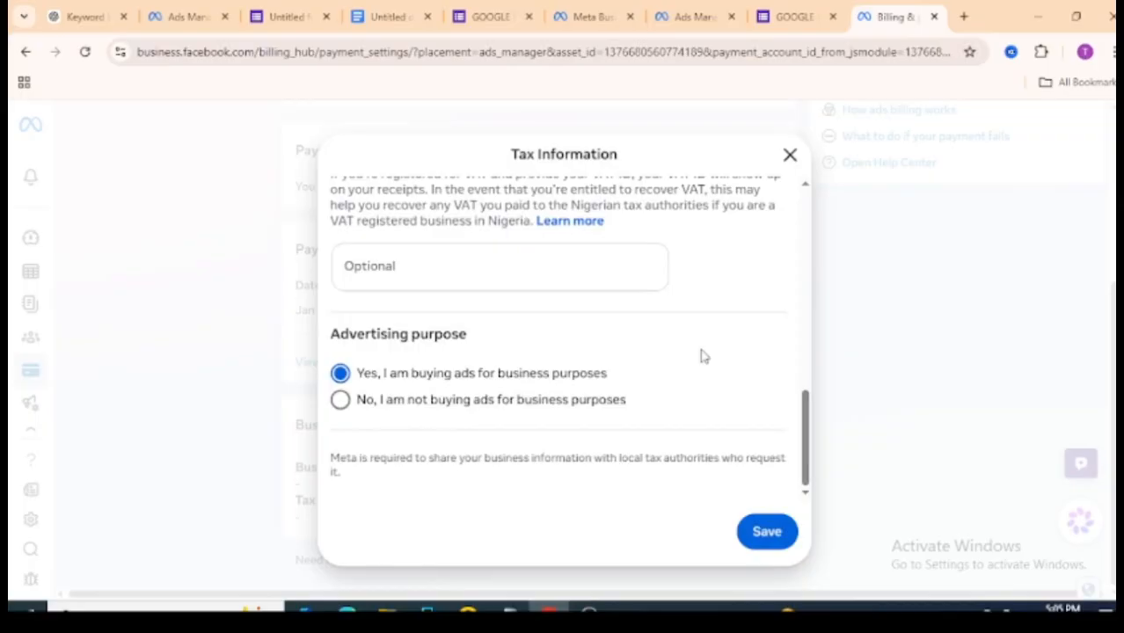
left_click(790, 154)
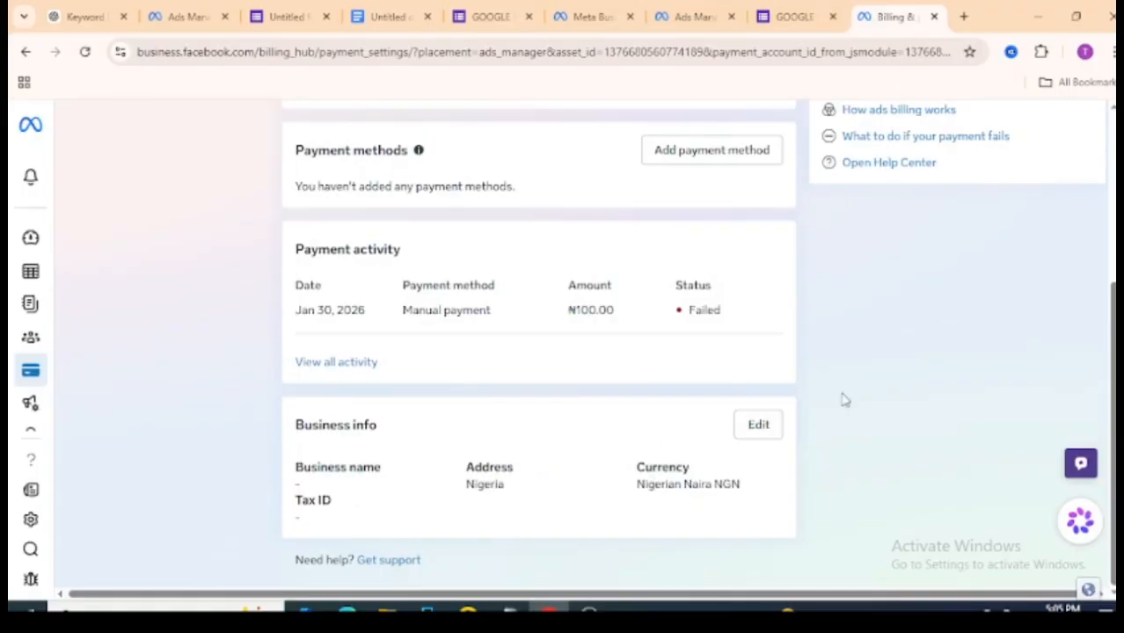
Reopen the business info for editing, set the currency to US Dollars and try to save the change.
scroll(563, 352, "up", 3)
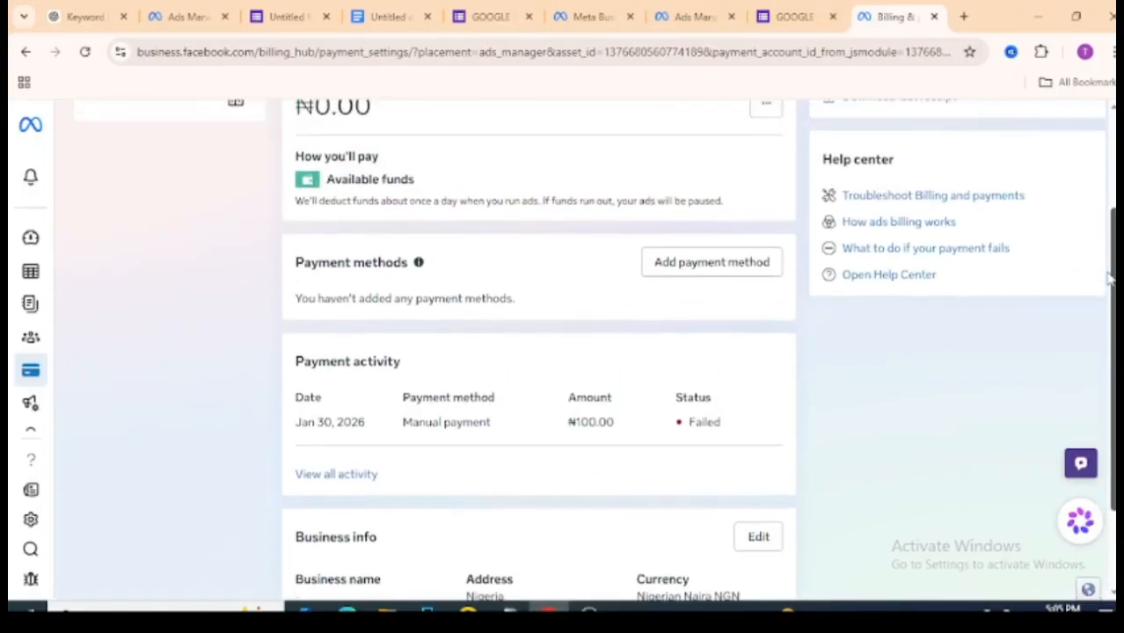
scroll(758, 434, "down", 3)
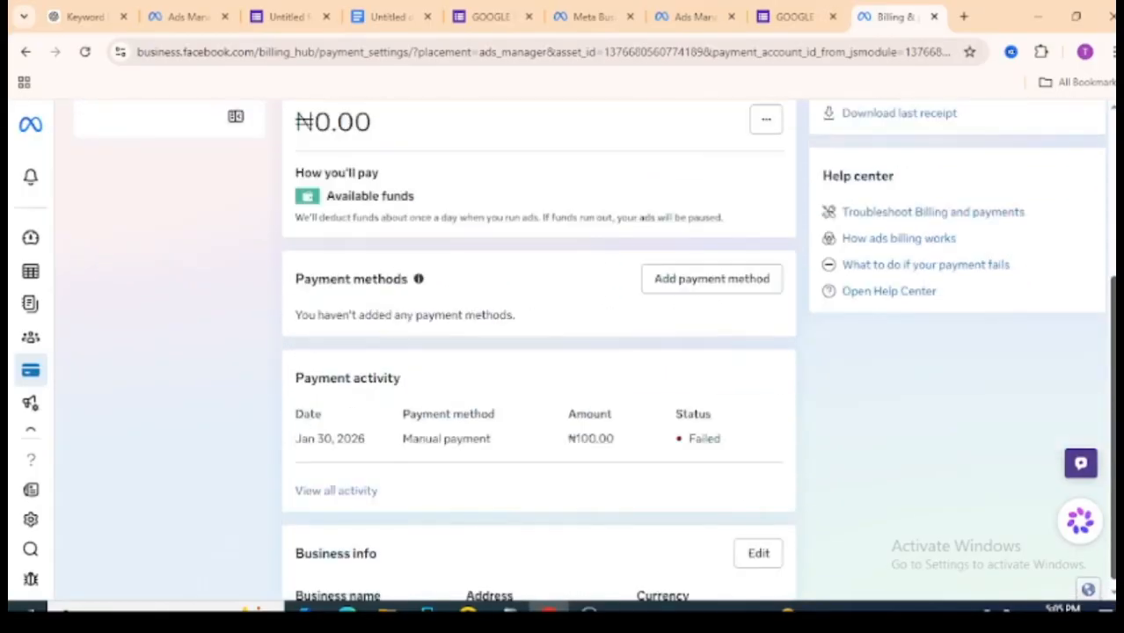
left_click(759, 428)
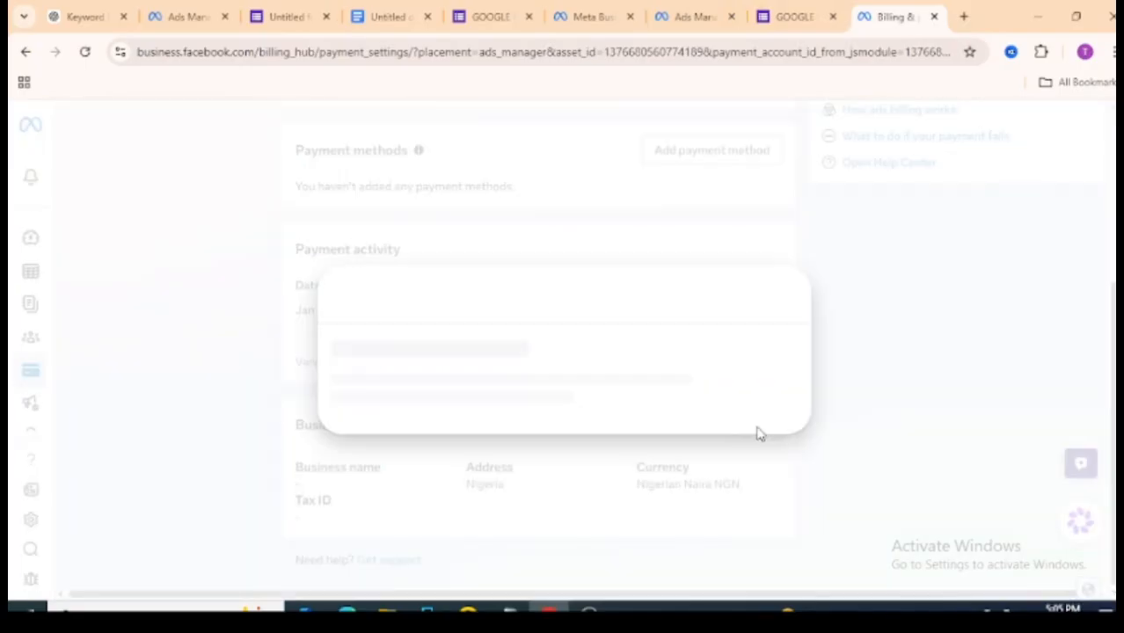
left_click(488, 354)
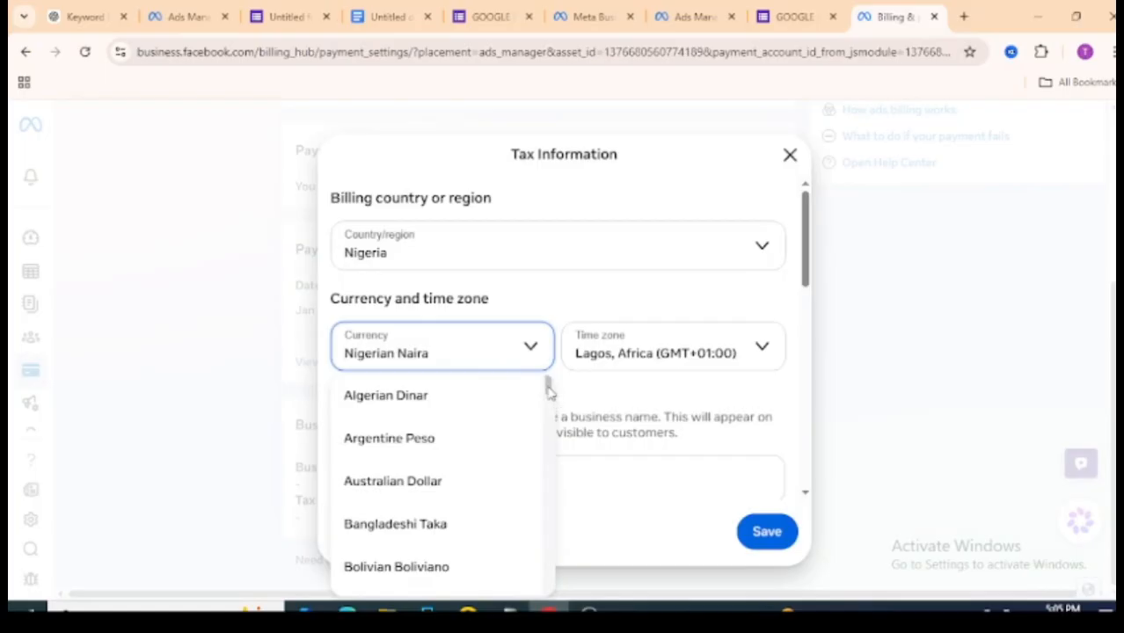
left_click_drag(551, 398, 552, 603)
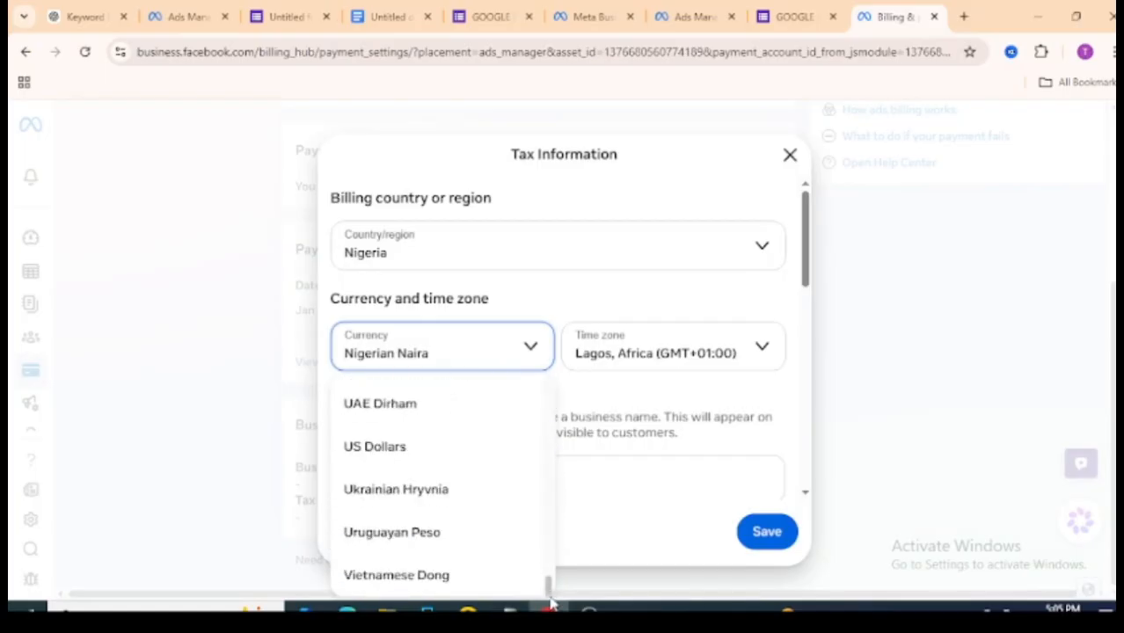
left_click(475, 454)
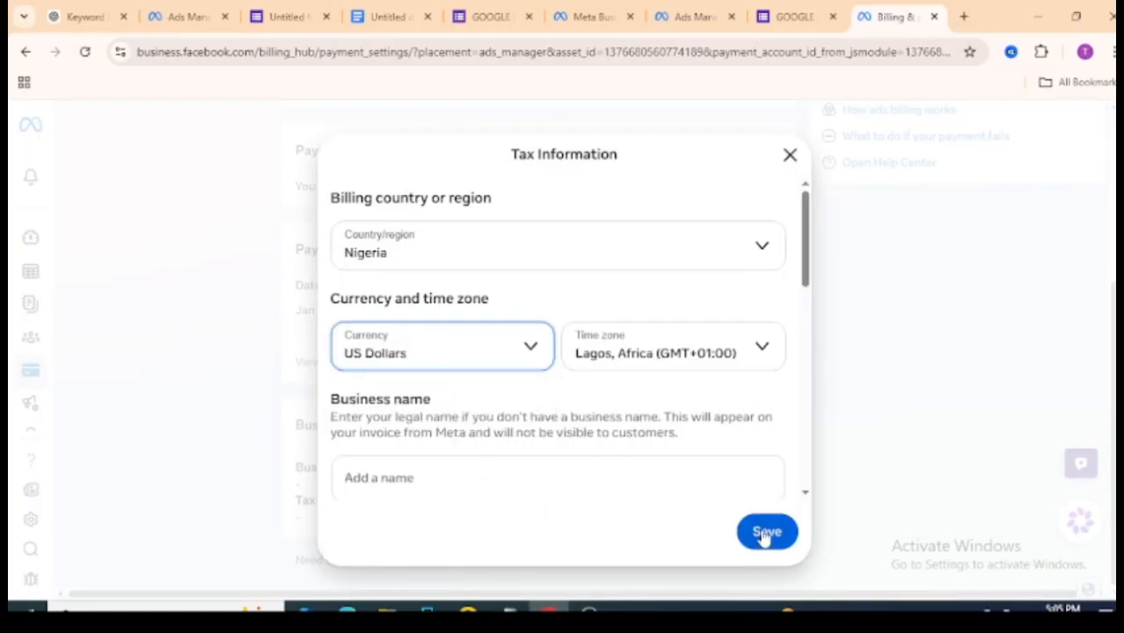
left_click(764, 535)
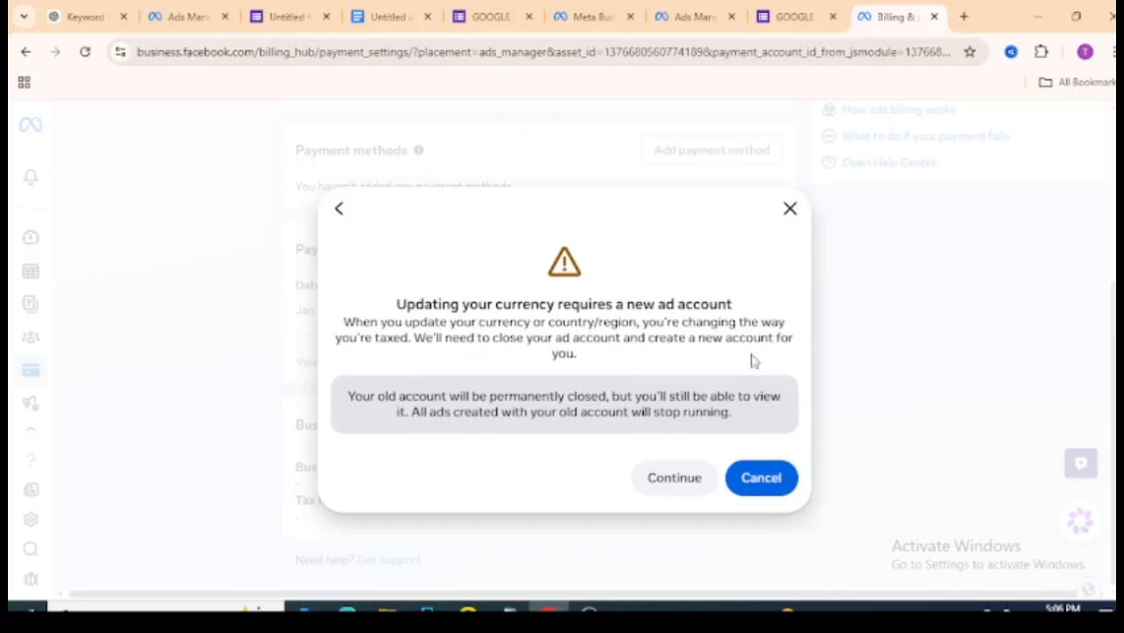
Cancel the currency update, close the tax information form and return to the available funds overview.
left_click(762, 479)
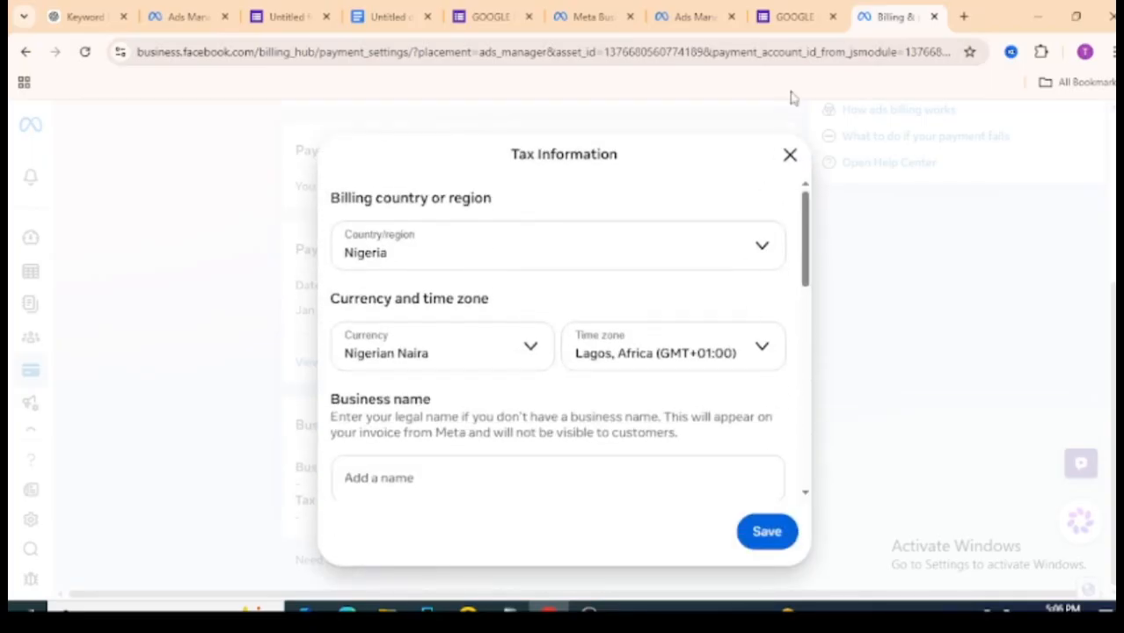
left_click(790, 154)
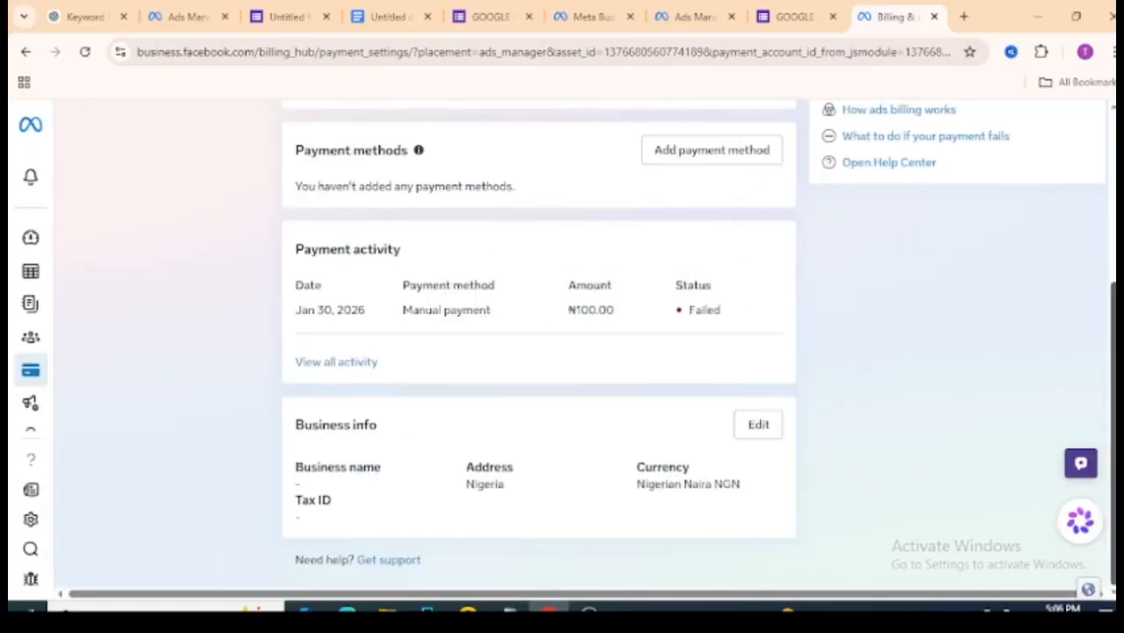
left_click_drag(1113, 339, 1113, 165)
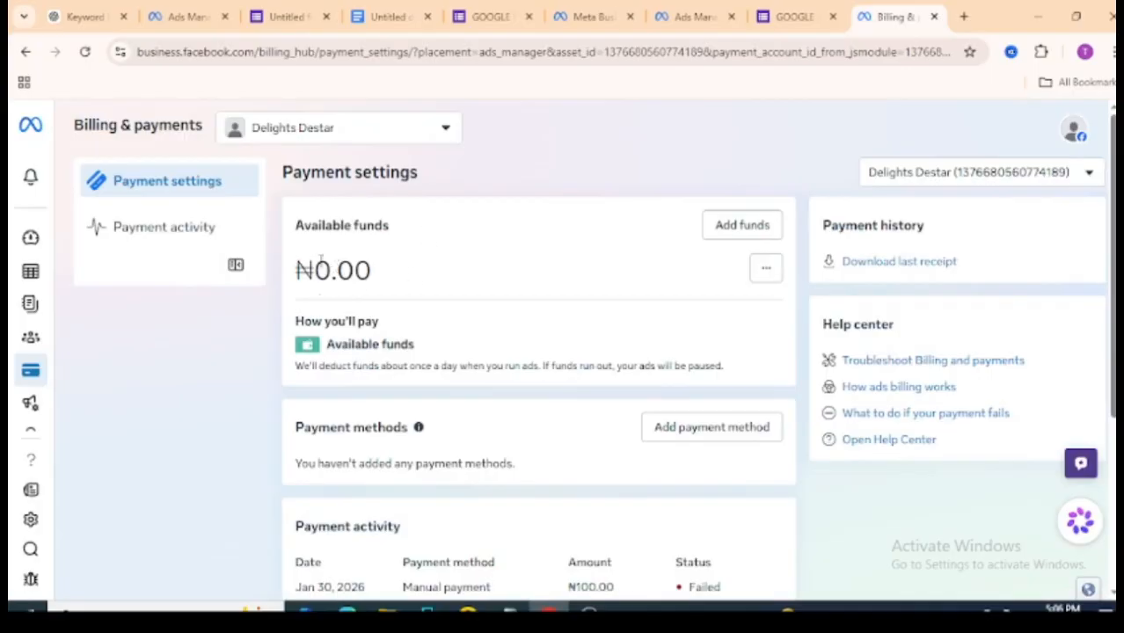